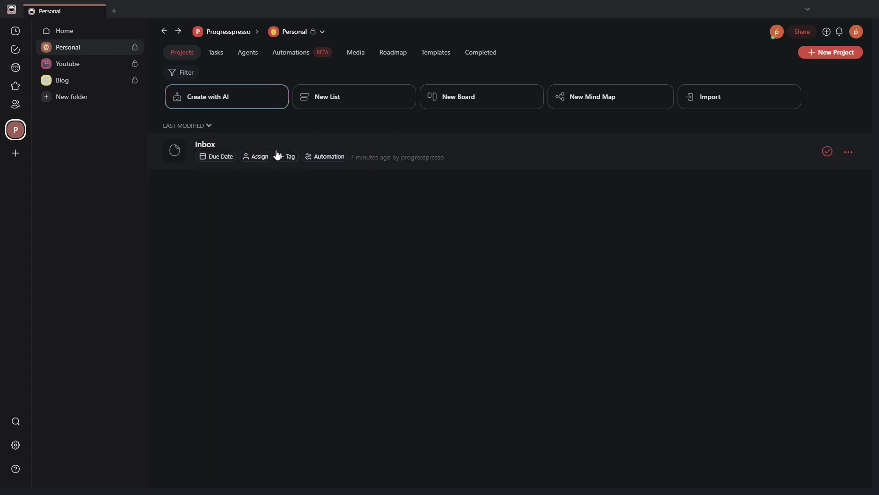
- Open the Inbox project and highlight the From Google Calendar heading and Car Maintenance task
{"action": "left_click", "coordinate": [415, 148]}
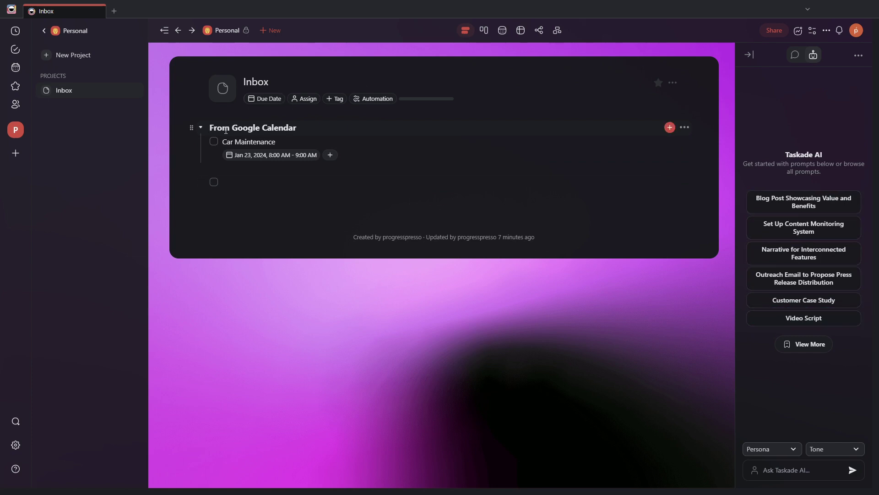
{"action": "left_click_drag", "start_coordinate": [212, 128], "coordinate": [302, 129]}
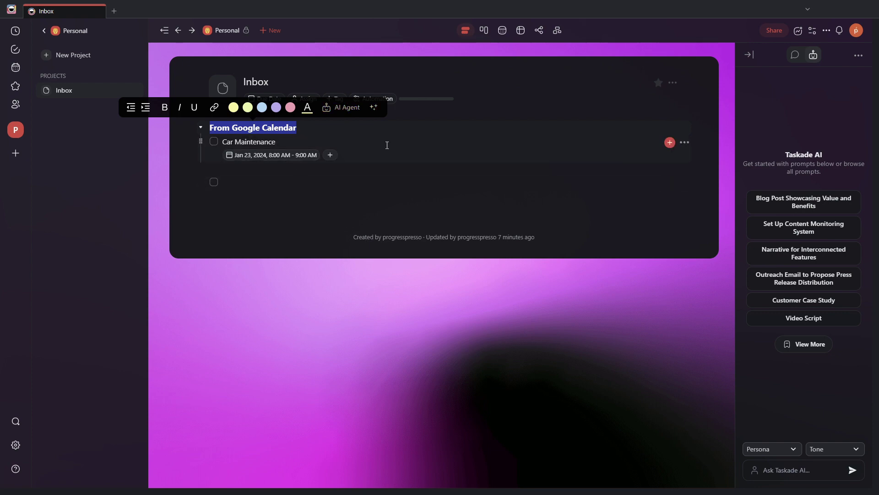
{"action": "left_click", "coordinate": [308, 142]}
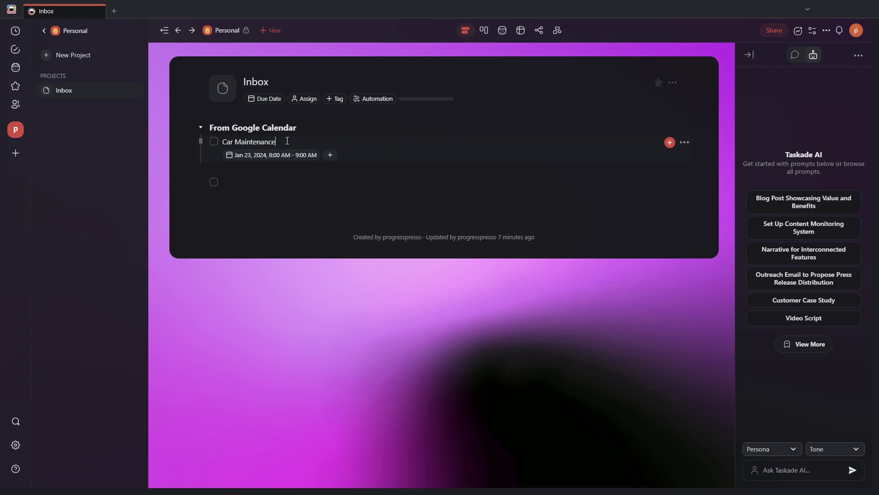
{"action": "left_click_drag", "start_coordinate": [287, 140], "coordinate": [221, 142]}
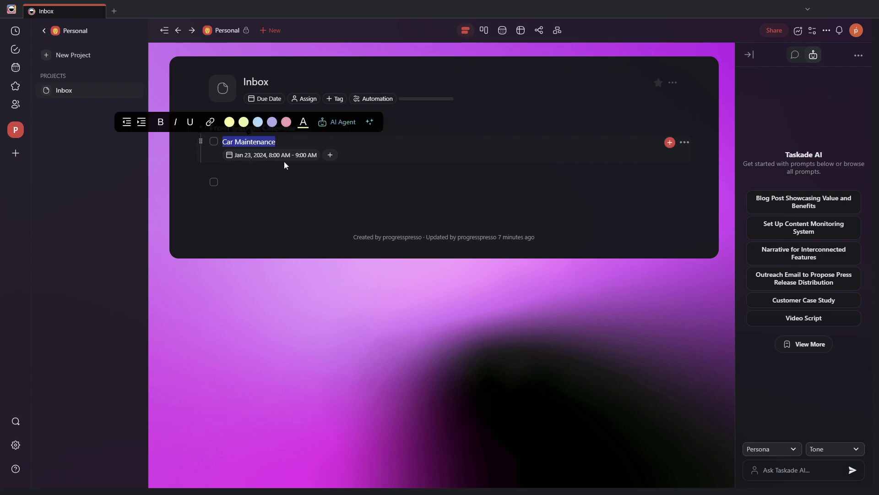
{"action": "left_click", "coordinate": [267, 179]}
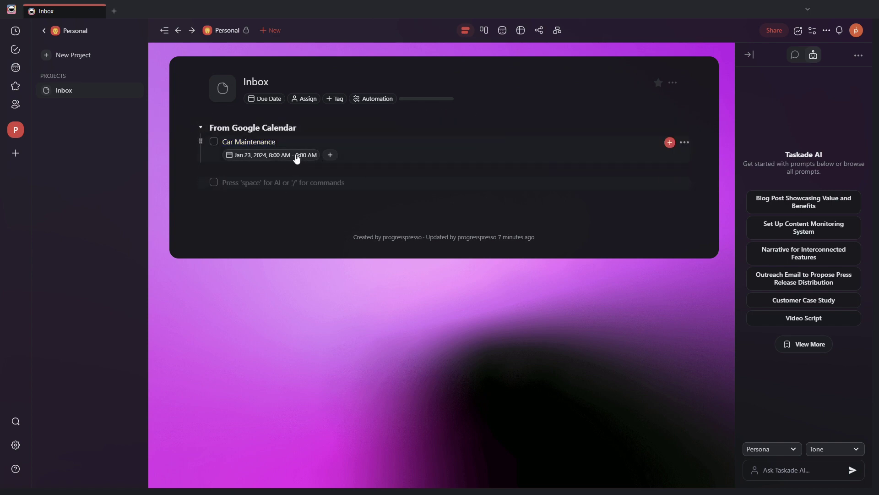
- Highlight the From Google Calendar heading again, then the Inbox project title
{"action": "left_click_drag", "start_coordinate": [298, 128], "coordinate": [210, 127]}
{"action": "left_click", "coordinate": [280, 82]}
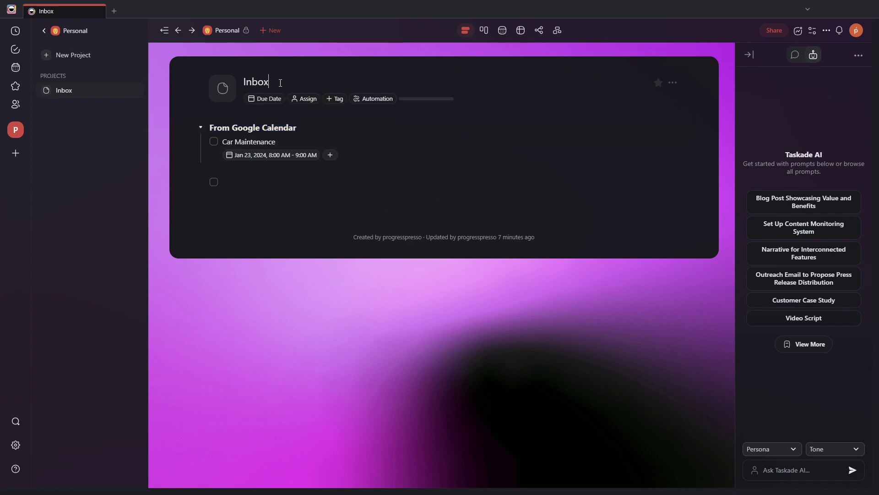
{"action": "left_click_drag", "start_coordinate": [280, 82], "coordinate": [243, 82]}
{"action": "left_click", "coordinate": [233, 183]}
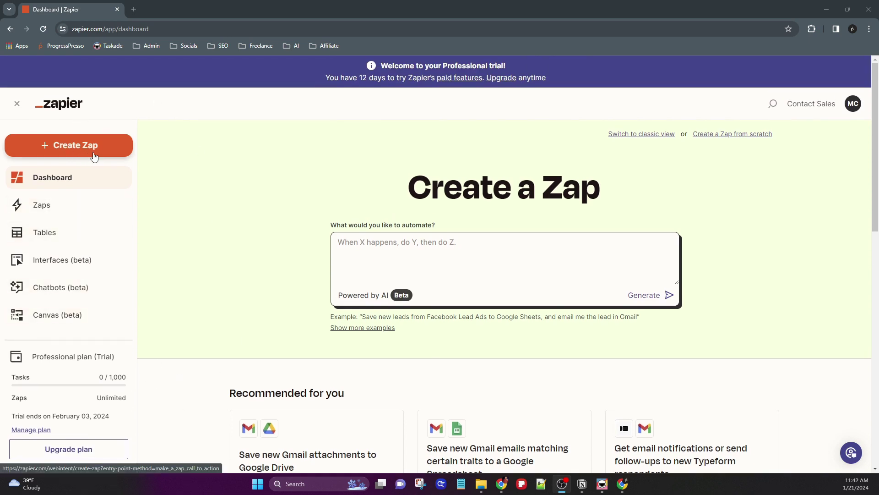
- Create a new Untitled Zap from the Zapier dashboard's Create Zap button
{"action": "left_click", "coordinate": [116, 150]}
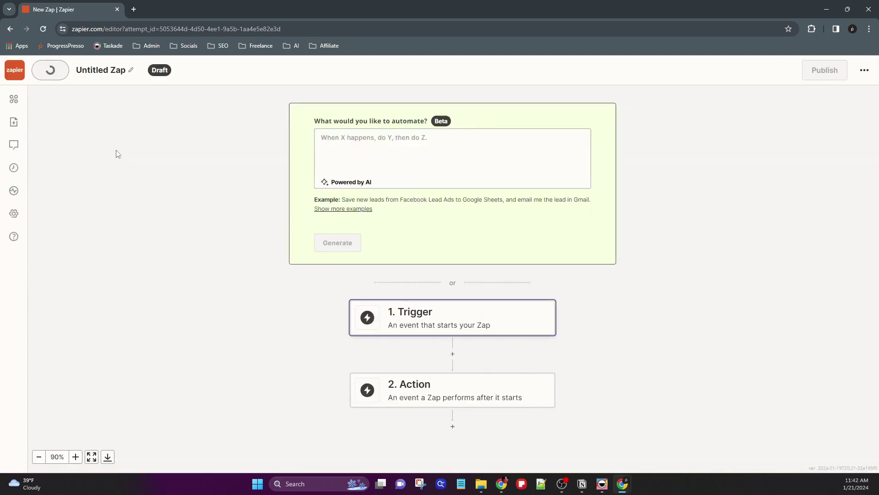
{"action": "scroll", "coordinate": [509, 256], "scroll_direction": "down", "scroll_amount": 1}
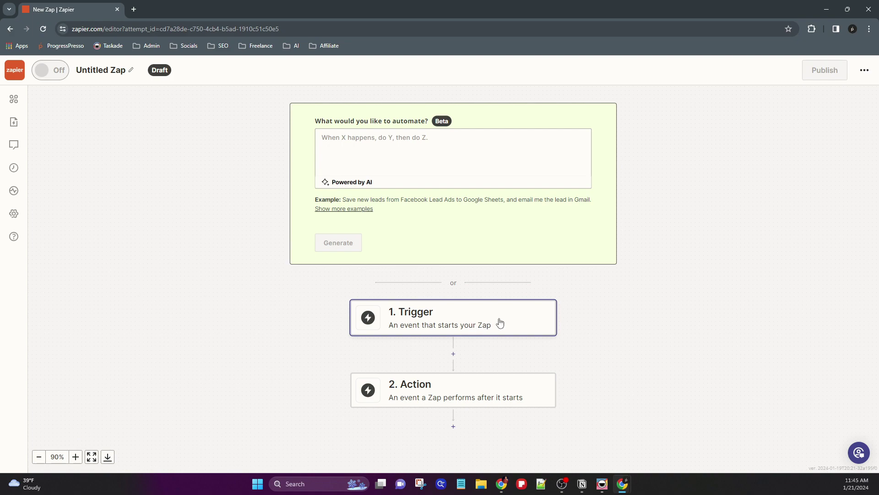
- Choose Google Calendar as the trigger app with New Event as the trigger event
{"action": "left_click", "coordinate": [515, 322]}
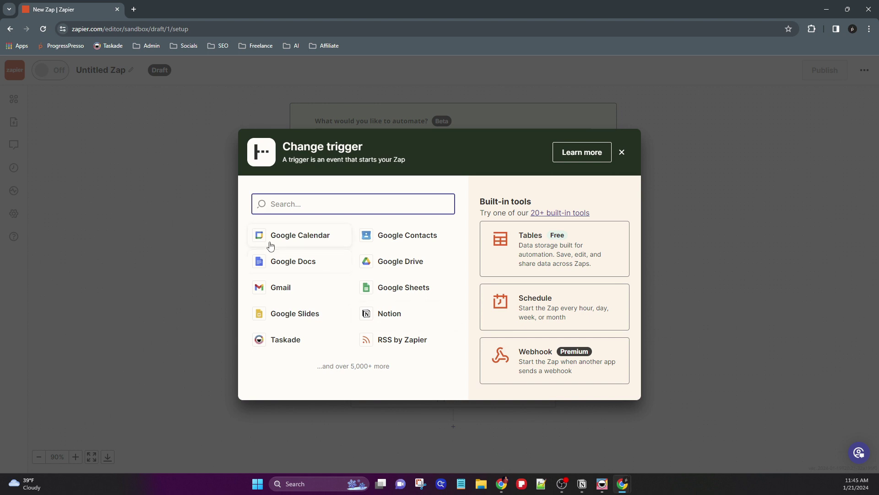
{"action": "left_click", "coordinate": [333, 235]}
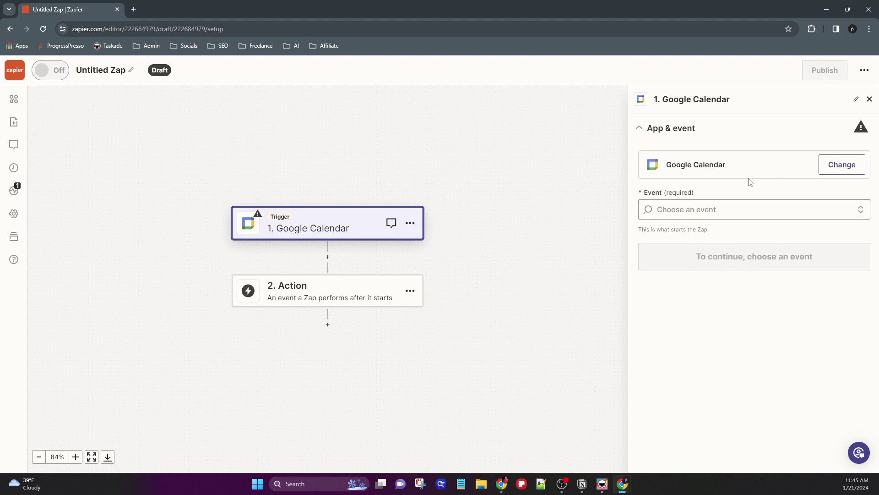
{"action": "left_click", "coordinate": [723, 211]}
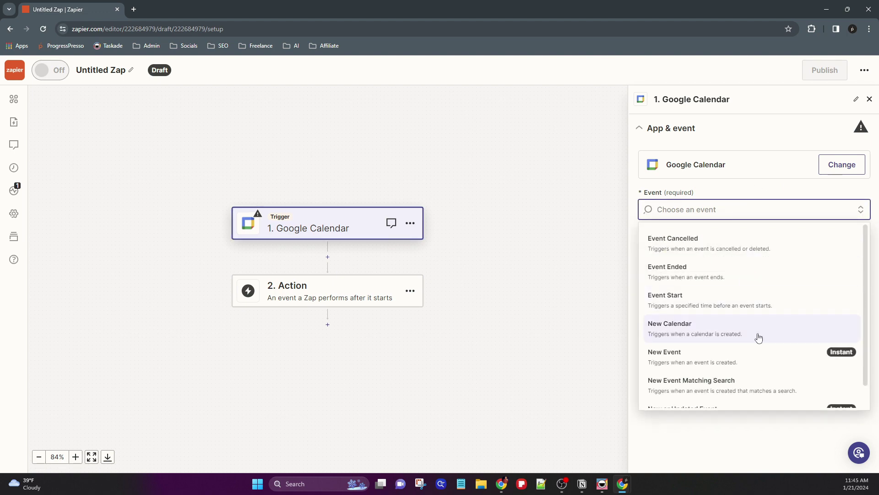
{"action": "scroll", "coordinate": [758, 336], "scroll_direction": "down", "scroll_amount": 1}
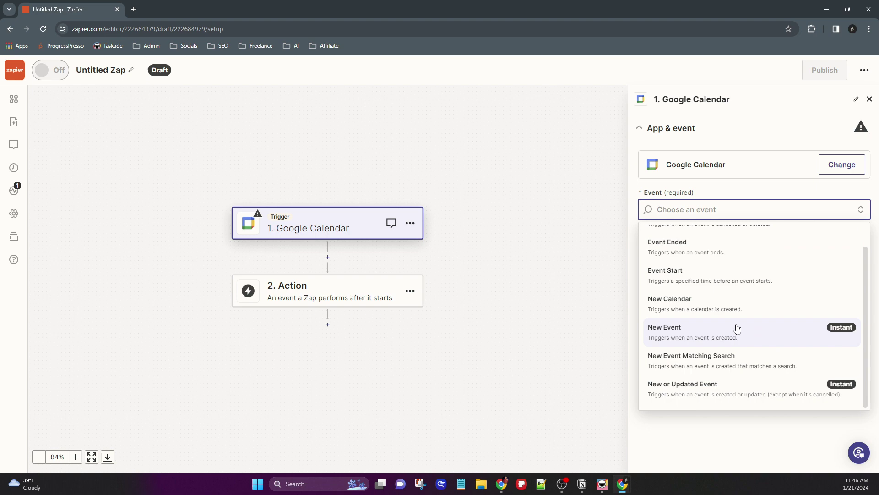
{"action": "left_click", "coordinate": [703, 337]}
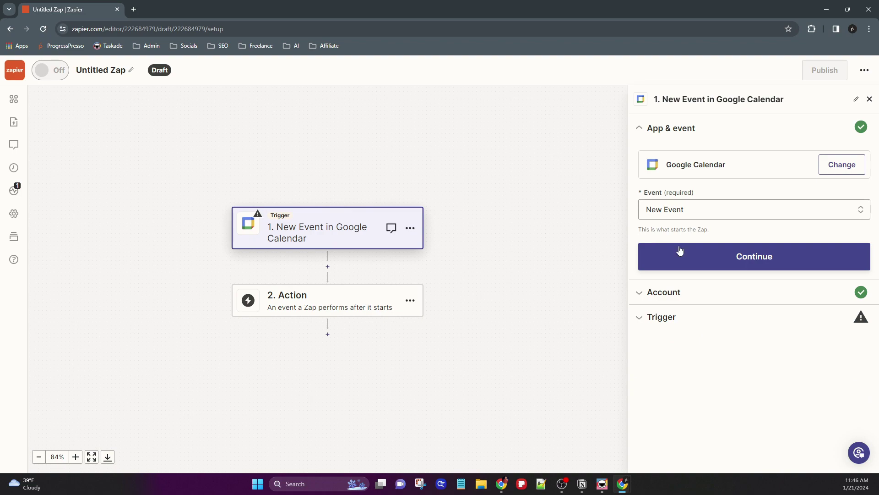
- Keep the connected Google Calendar account and set the trigger to watch its main calendar
{"action": "left_click", "coordinate": [762, 256]}
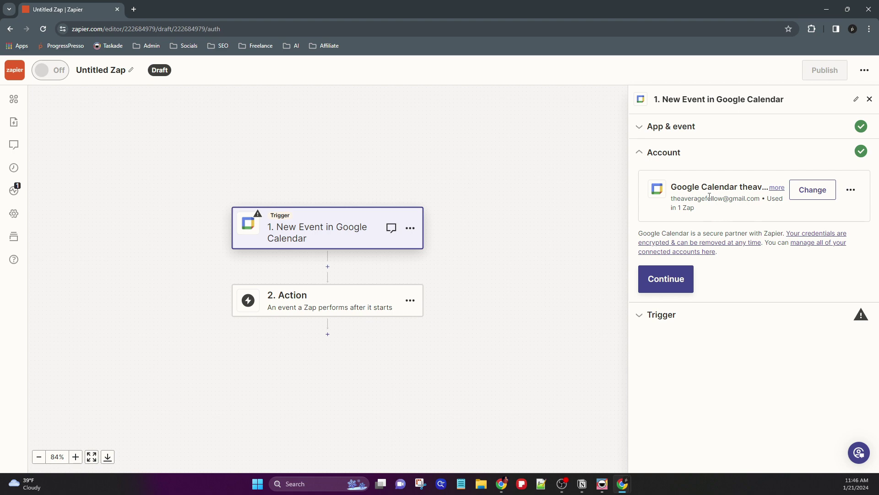
{"action": "left_click", "coordinate": [670, 286]}
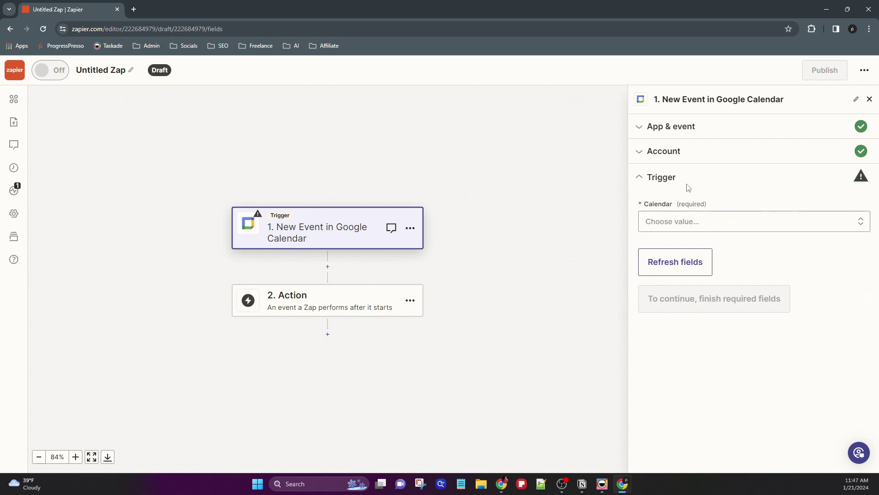
{"action": "left_click", "coordinate": [737, 227]}
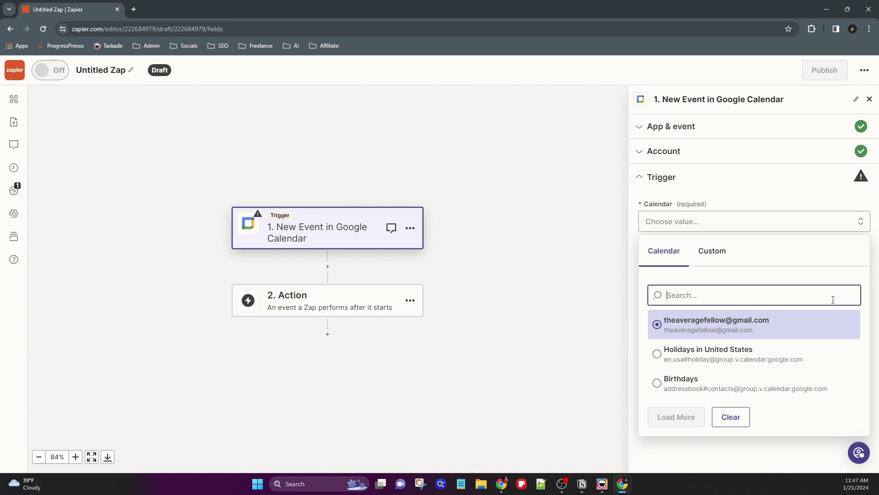
{"action": "left_click", "coordinate": [737, 332]}
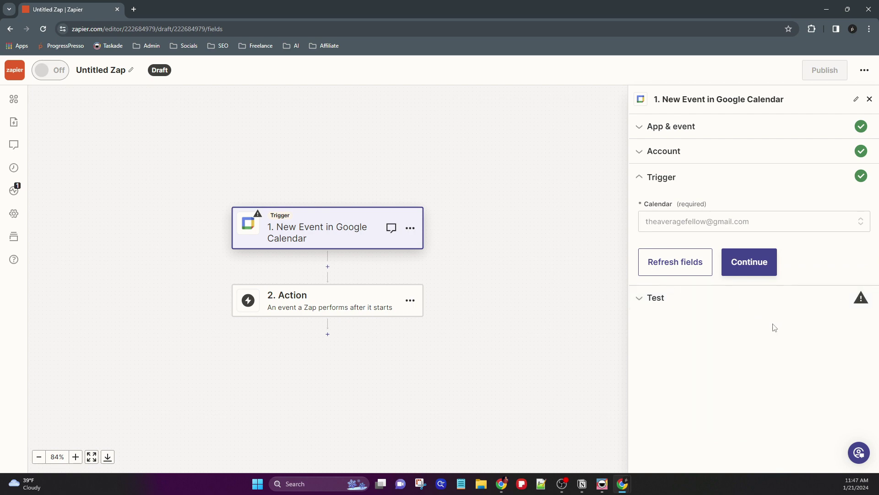
{"action": "left_click", "coordinate": [758, 261]}
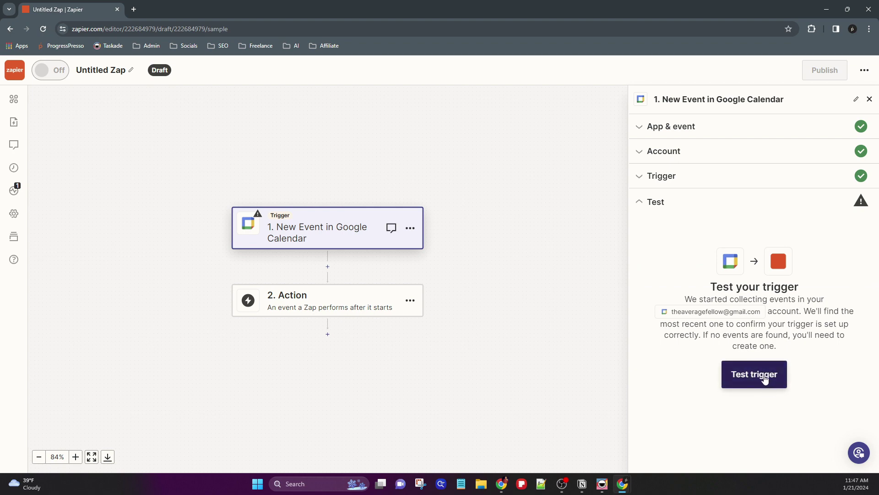
- Test the trigger and review sample Event A, the Car Maintenance event of Jan 23, 2024
{"action": "left_click", "coordinate": [764, 384]}
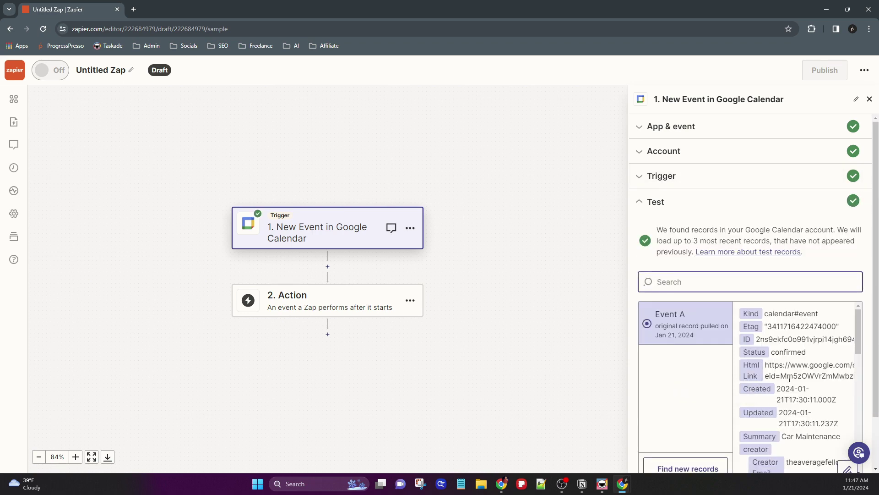
{"action": "scroll", "coordinate": [789, 379], "scroll_direction": "down", "scroll_amount": 10}
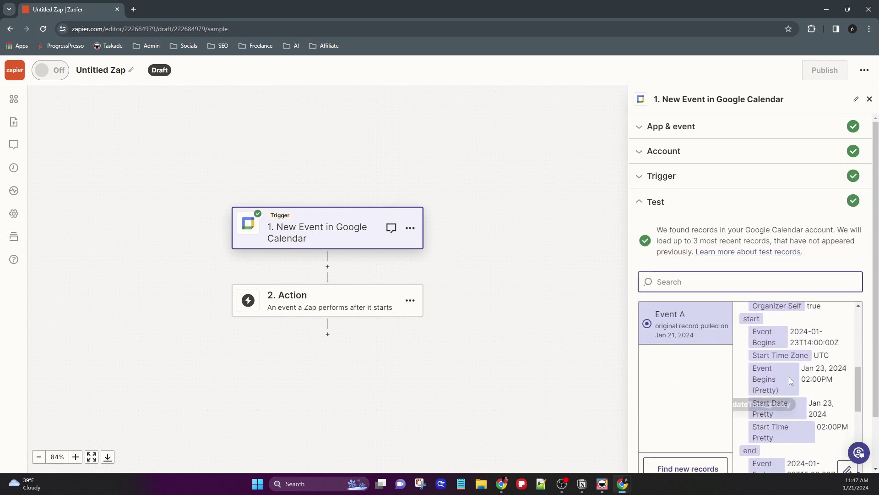
{"action": "scroll", "coordinate": [790, 380], "scroll_direction": "down", "scroll_amount": 10}
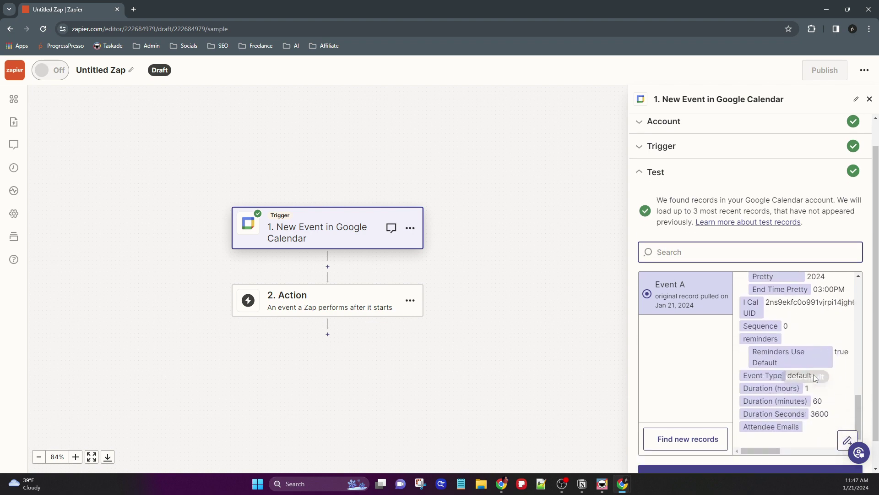
{"action": "scroll", "coordinate": [778, 355], "scroll_direction": "up", "scroll_amount": 8}
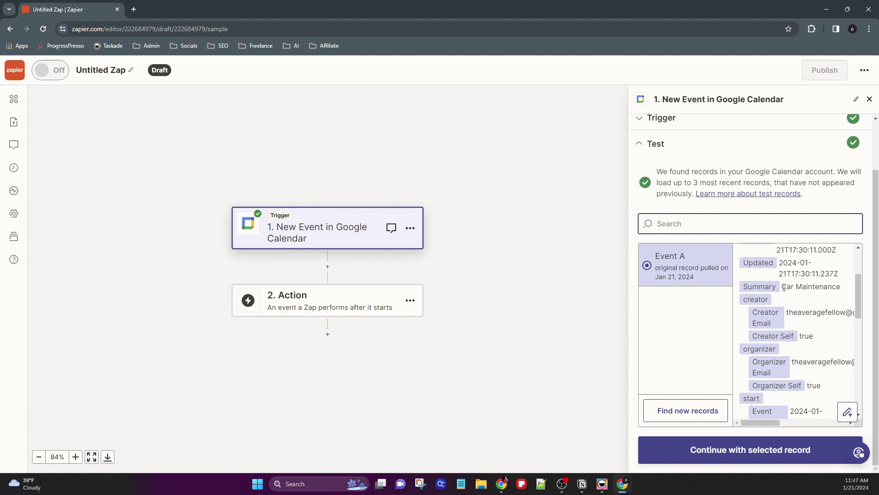
{"action": "left_click_drag", "start_coordinate": [784, 287], "coordinate": [837, 292]}
{"action": "scroll", "coordinate": [794, 336], "scroll_direction": "left", "scroll_amount": 2}
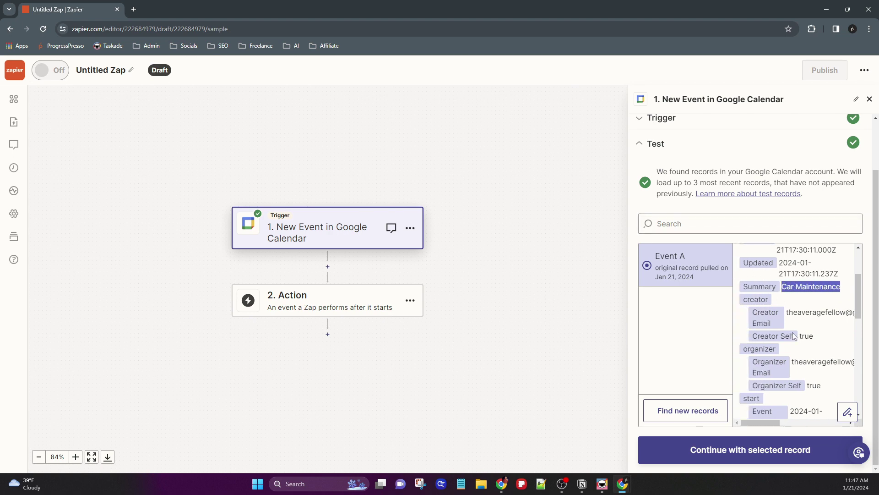
- Check the Car Maintenance event on Tuesday Jan 23, 2–3pm in Google Calendar, then minimize it
{"action": "mouse_move", "coordinate": [503, 487]}
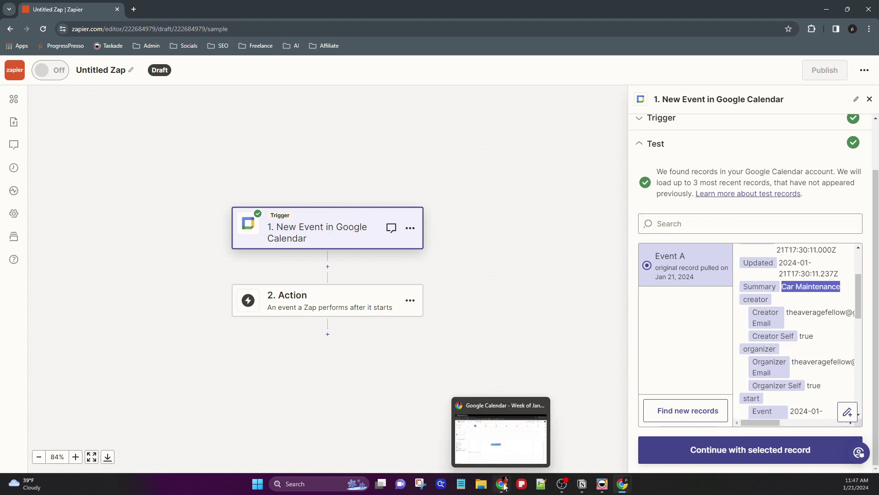
{"action": "left_click", "coordinate": [501, 440]}
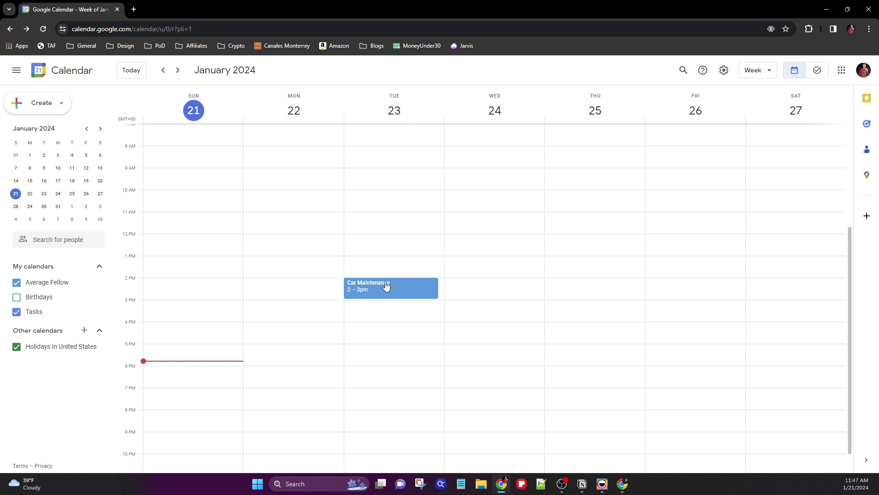
{"action": "left_click", "coordinate": [826, 9]}
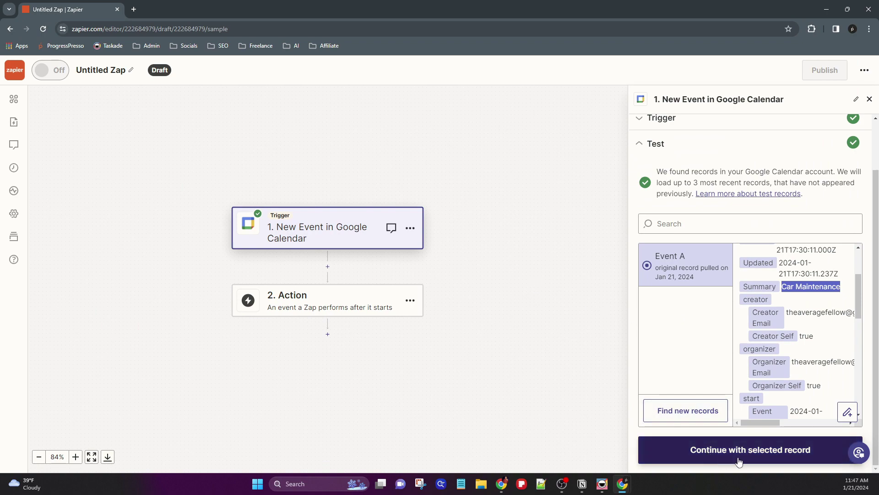
- Continue with the Car Maintenance record and set the action to Taskade's Create Task
{"action": "left_click", "coordinate": [774, 461]}
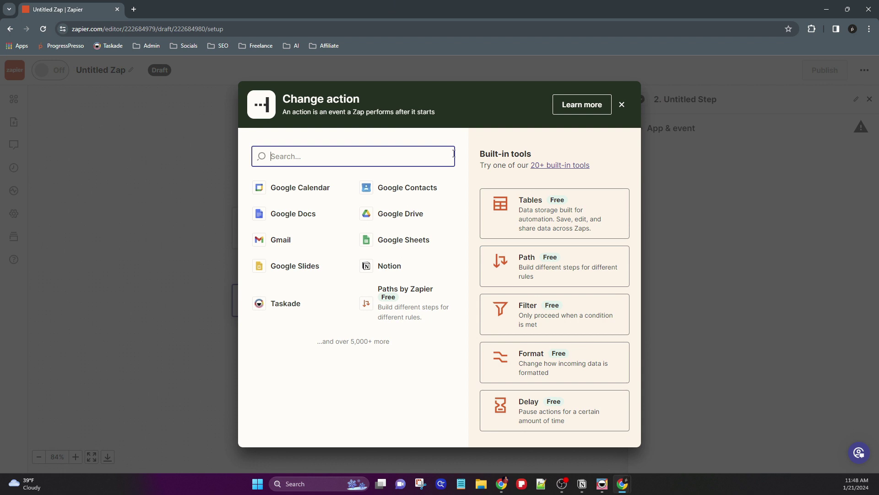
{"action": "key", "text": "alt+Tab"}
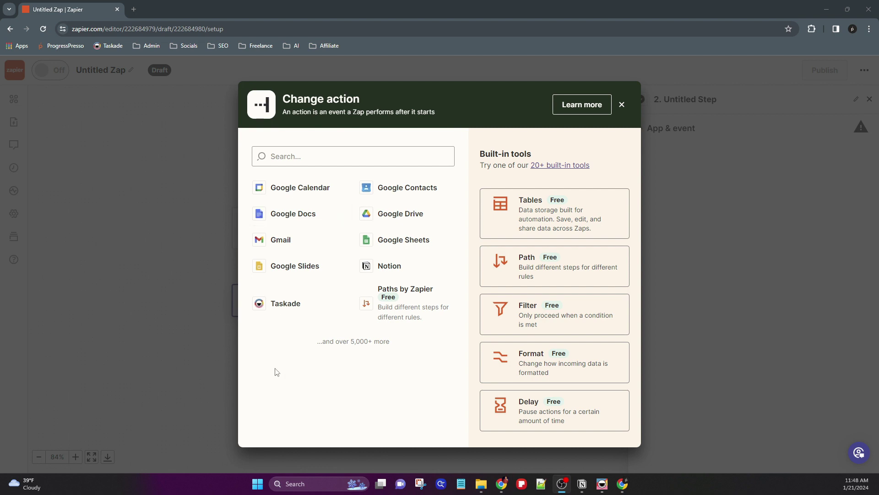
{"action": "left_click", "coordinate": [301, 310]}
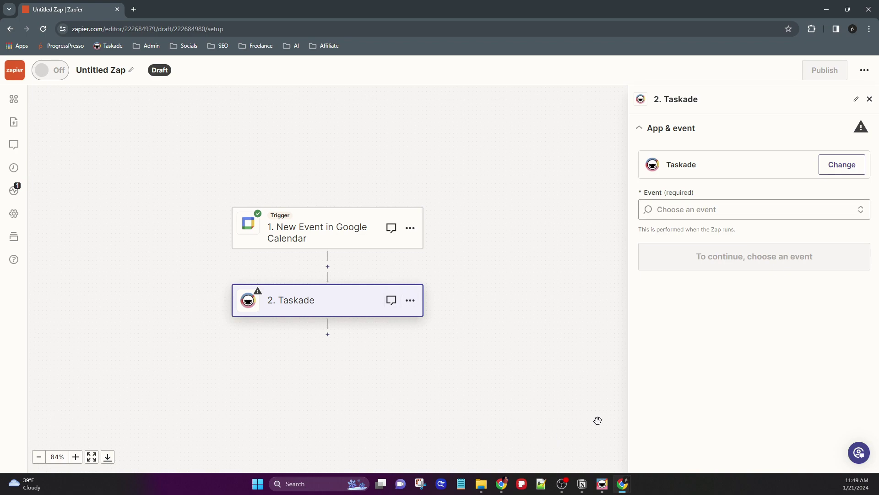
{"action": "left_click", "coordinate": [688, 210]}
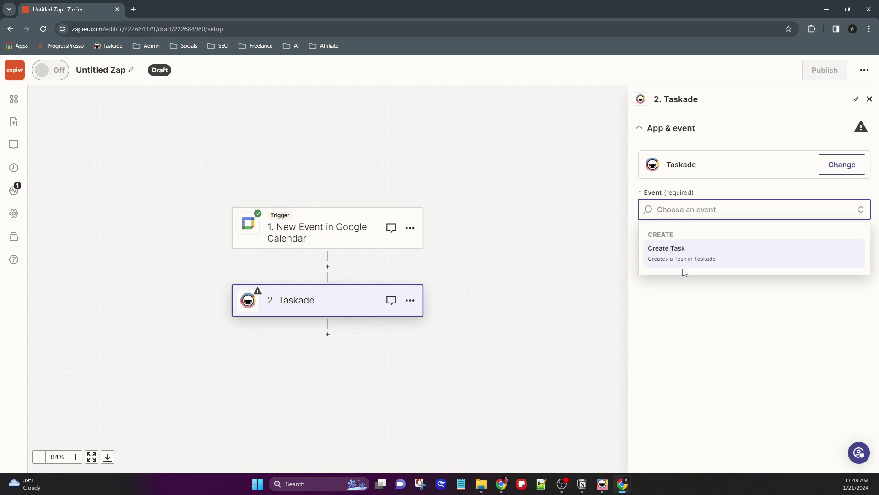
{"action": "left_click", "coordinate": [720, 259]}
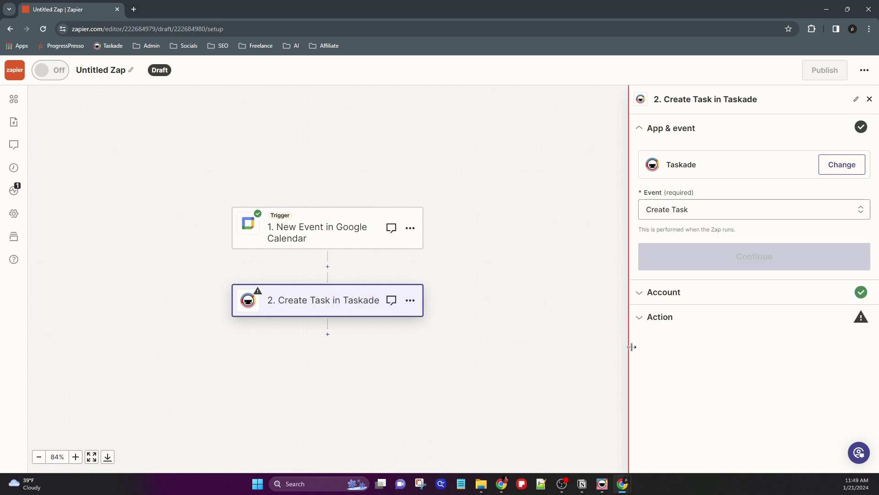
- Confirm the Create Task event and the connected Taskade account
{"action": "left_click", "coordinate": [742, 270]}
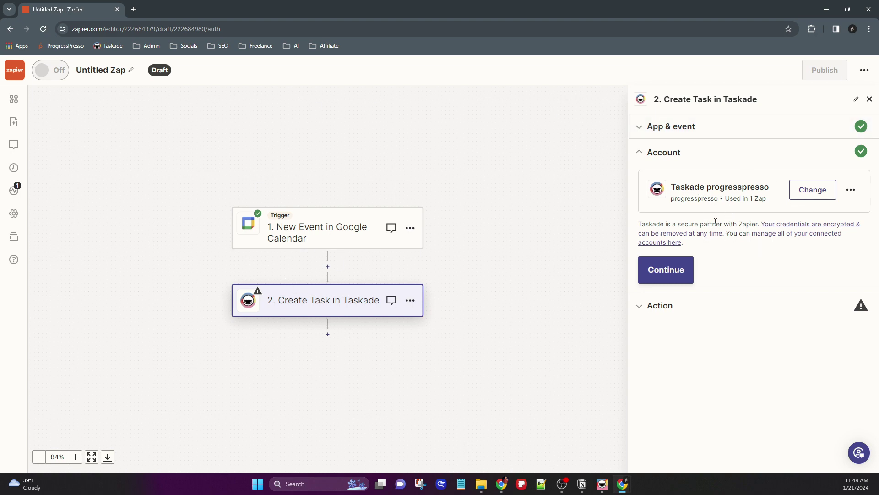
{"action": "left_click", "coordinate": [690, 280]}
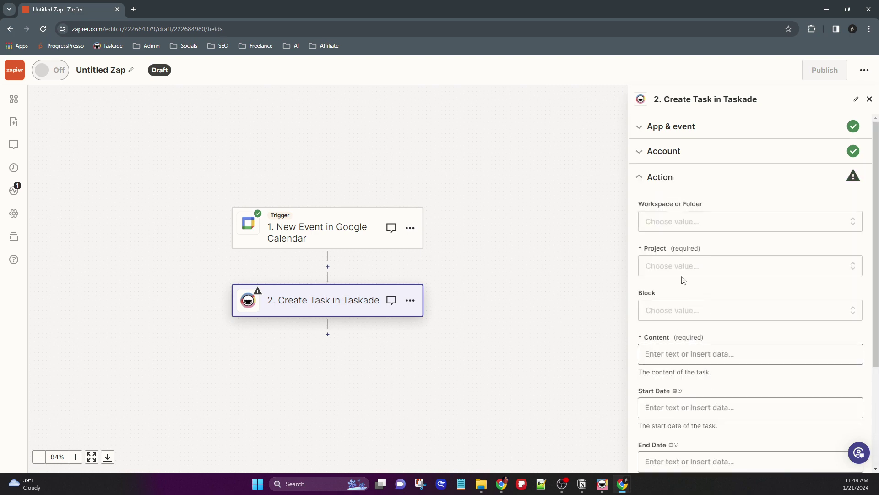
{"action": "scroll", "coordinate": [712, 254], "scroll_direction": "down", "scroll_amount": 1}
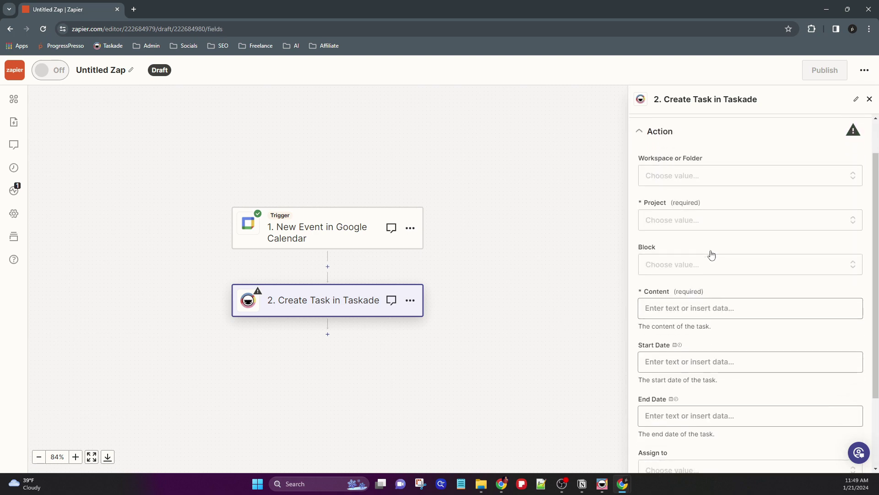
{"action": "scroll", "coordinate": [711, 255], "scroll_direction": "up", "scroll_amount": 1}
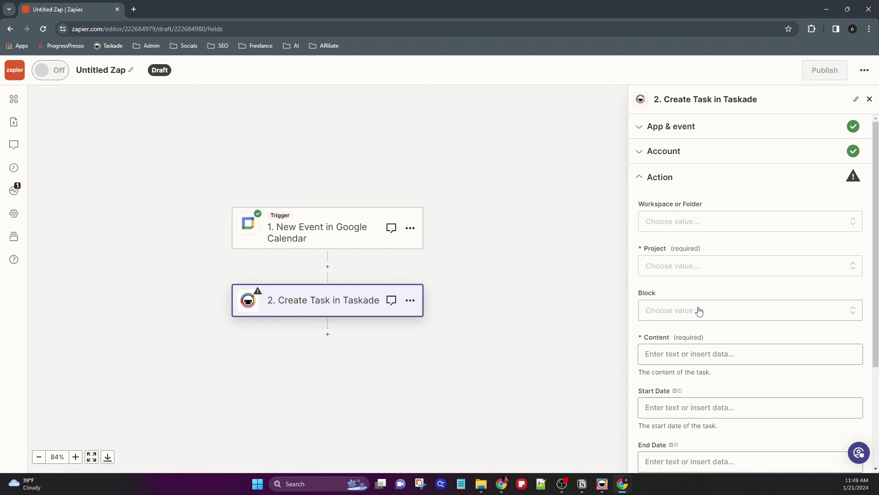
- Set Workspace to Progresspresso > Personal, Project to Inbox, and Block to From Google Calendar
{"action": "left_click", "coordinate": [717, 230]}
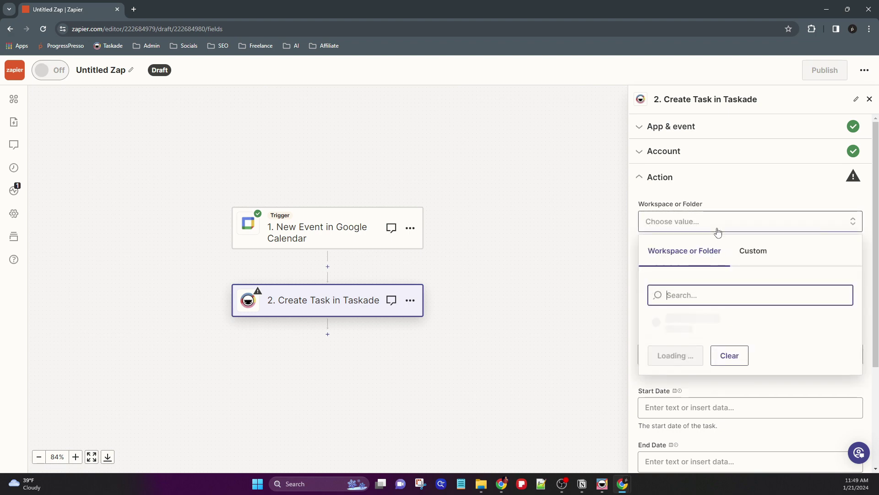
{"action": "scroll", "coordinate": [717, 231], "scroll_direction": "down", "scroll_amount": 1}
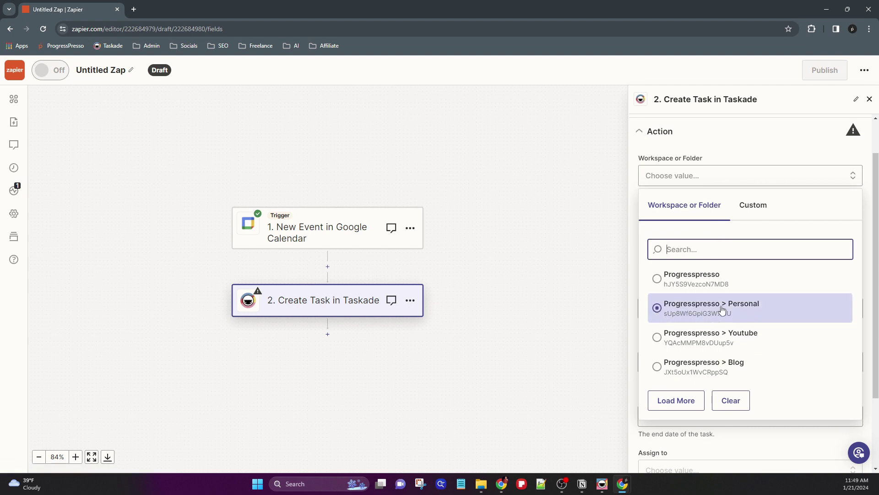
{"action": "left_click", "coordinate": [745, 311]}
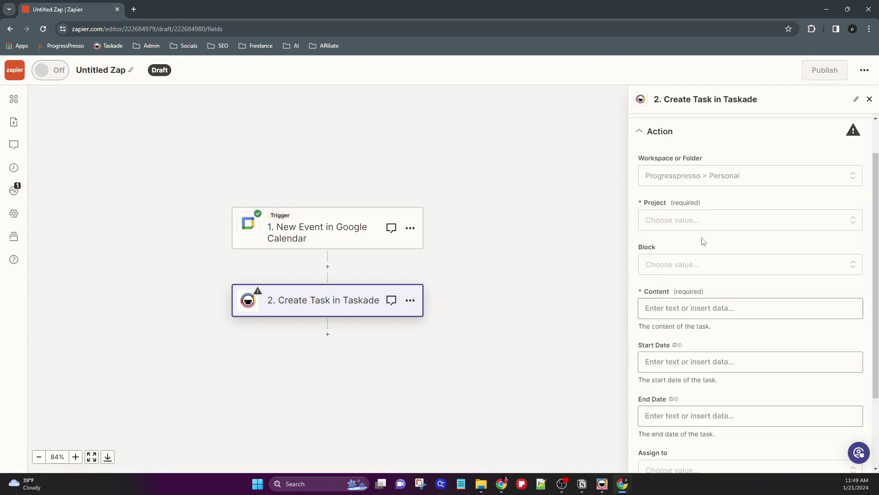
{"action": "left_click", "coordinate": [707, 221]}
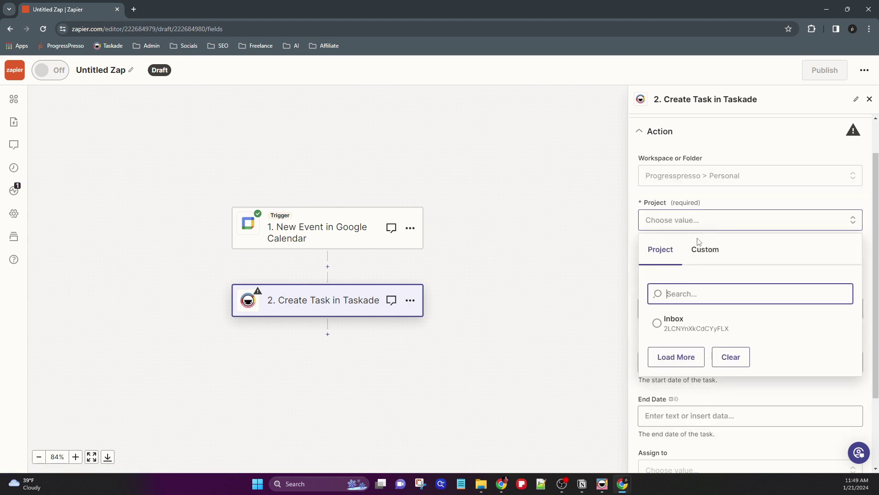
{"action": "left_click", "coordinate": [679, 325]}
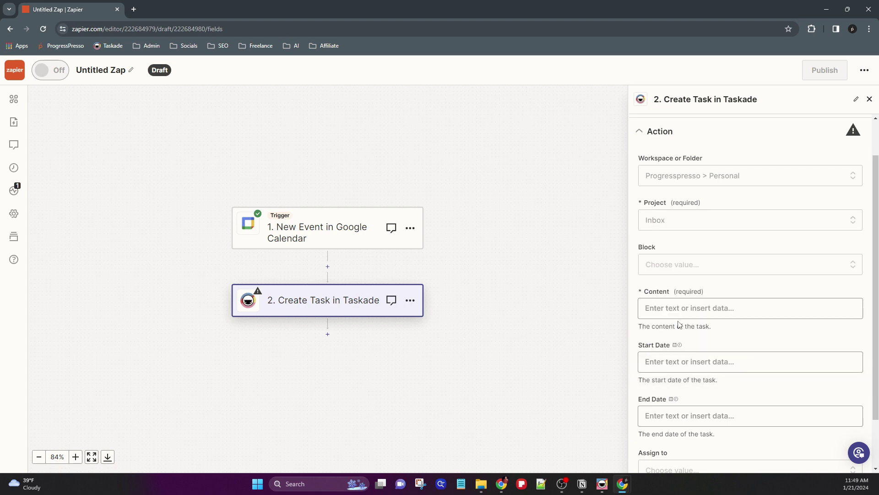
{"action": "left_click", "coordinate": [689, 272]}
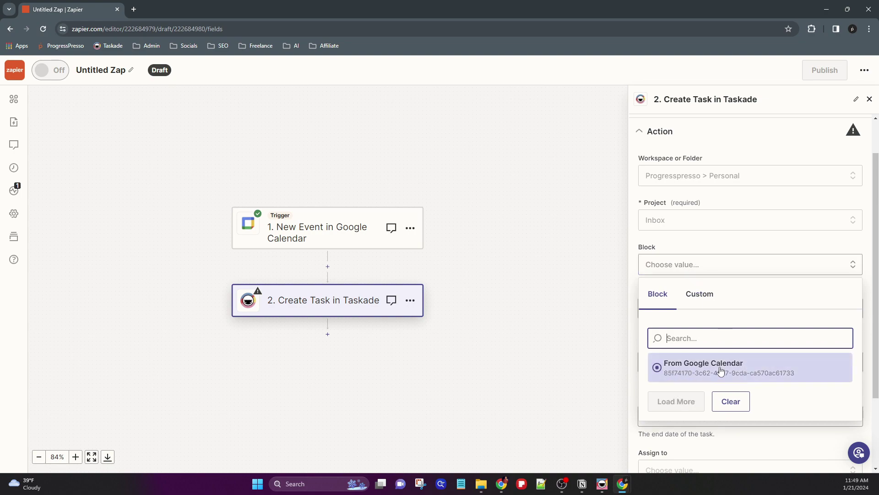
{"action": "left_click", "coordinate": [734, 369]}
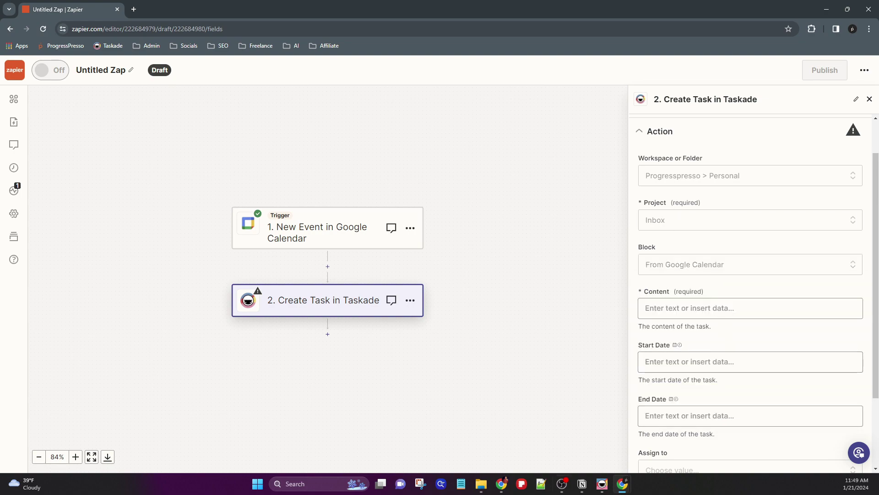
{"action": "left_click", "coordinate": [603, 484]}
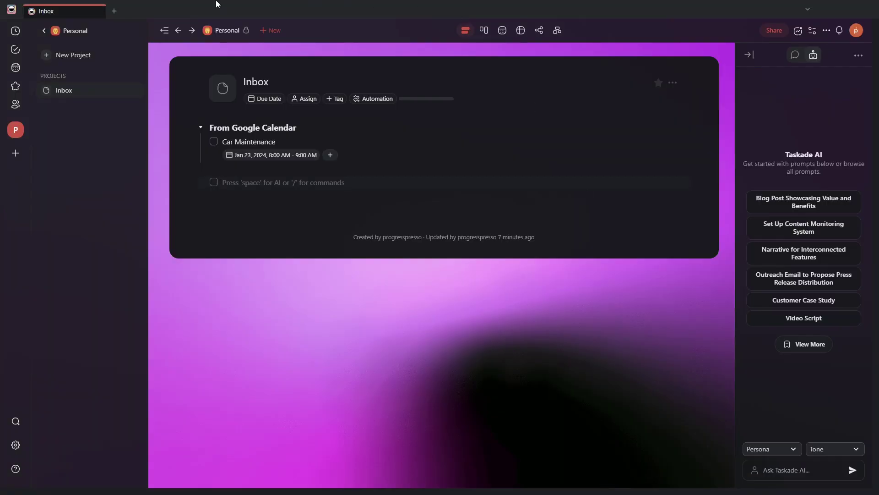
- Go to Personal > Inbox in Taskade and highlight the From Google Calendar heading
{"action": "left_click", "coordinate": [17, 131]}
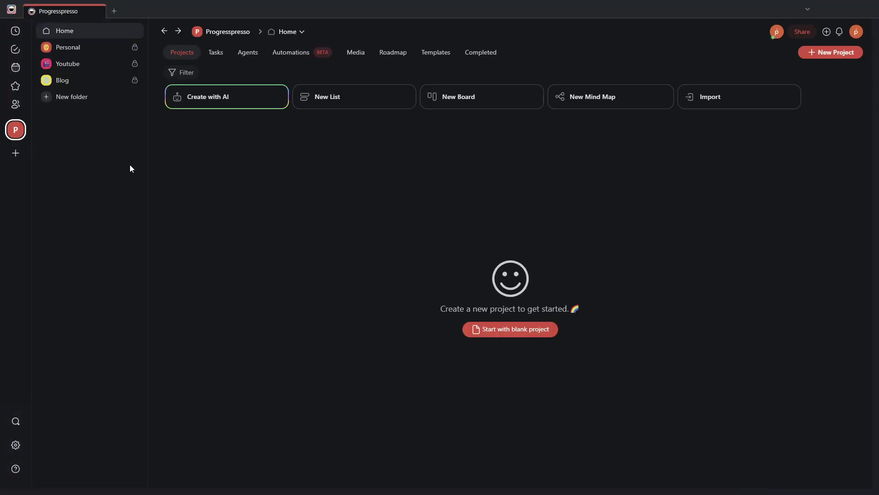
{"action": "left_click", "coordinate": [87, 50]}
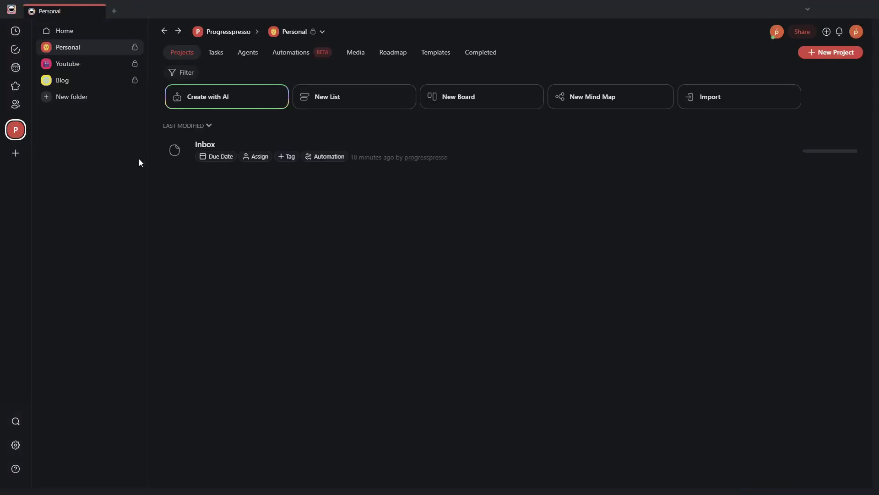
{"action": "left_click", "coordinate": [227, 145]}
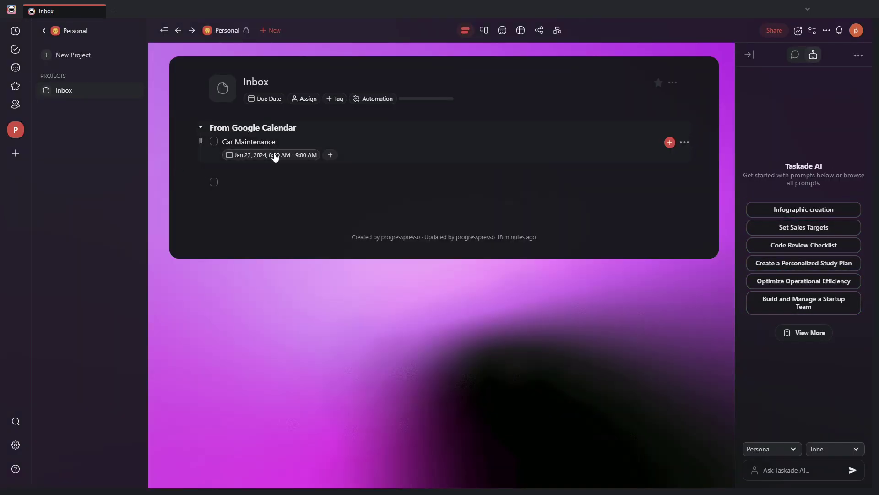
{"action": "left_click_drag", "start_coordinate": [211, 128], "coordinate": [298, 129]}
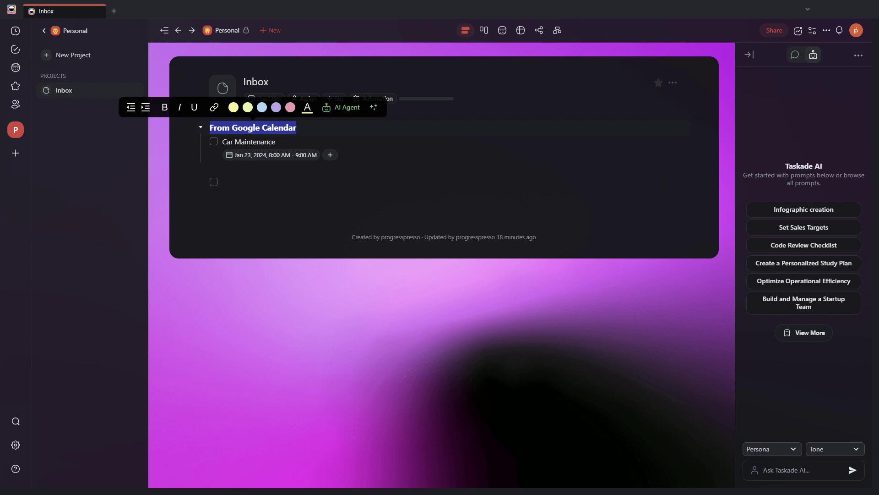
- Map the Taskade task Content field to the calendar event's Summary
{"action": "key", "text": "alt+Tab"}
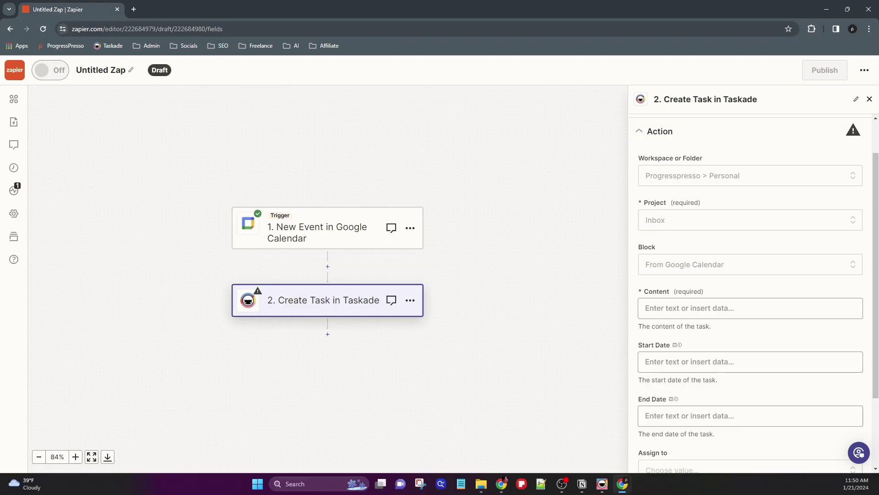
{"action": "scroll", "coordinate": [721, 357], "scroll_direction": "down", "scroll_amount": 1}
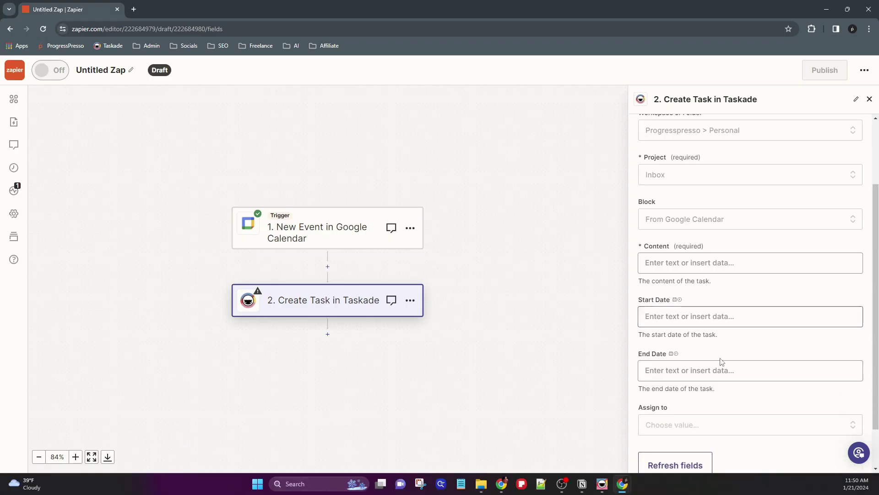
{"action": "scroll", "coordinate": [720, 360], "scroll_direction": "up", "scroll_amount": 1}
{"action": "left_click", "coordinate": [714, 307]}
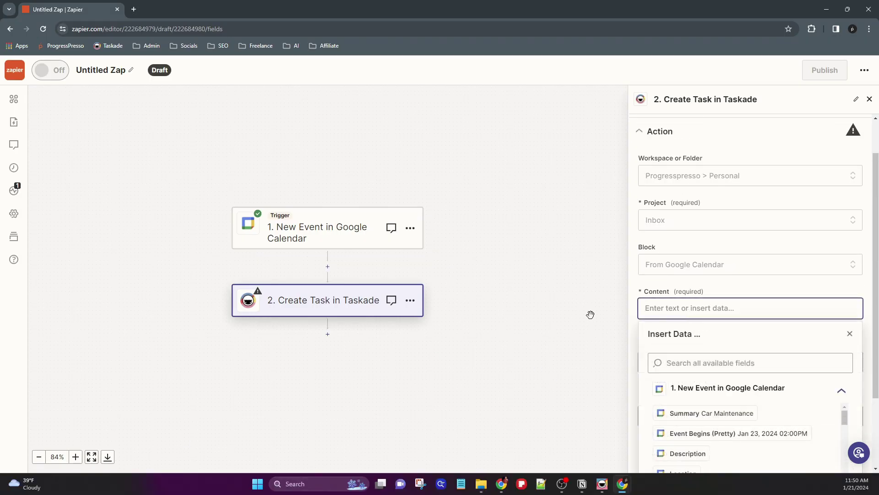
{"action": "scroll", "coordinate": [590, 315], "scroll_direction": "down", "scroll_amount": 1}
{"action": "scroll", "coordinate": [659, 298], "scroll_direction": "down", "scroll_amount": 2}
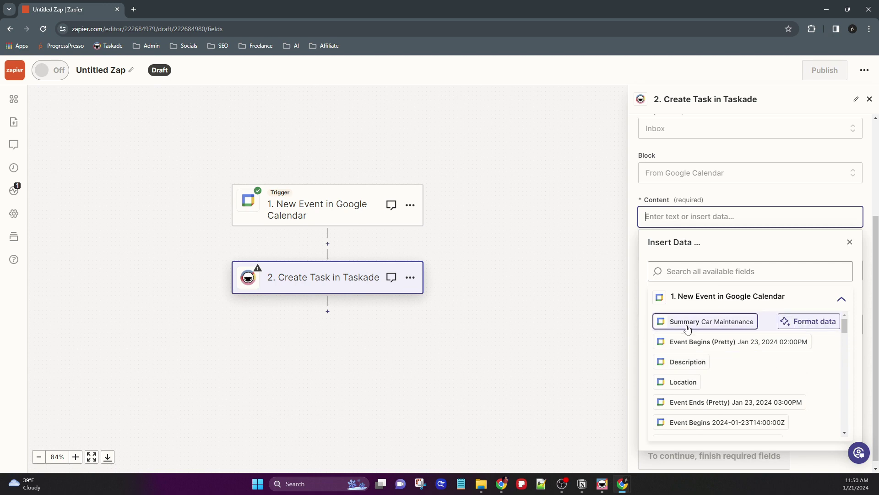
{"action": "left_click", "coordinate": [726, 323]}
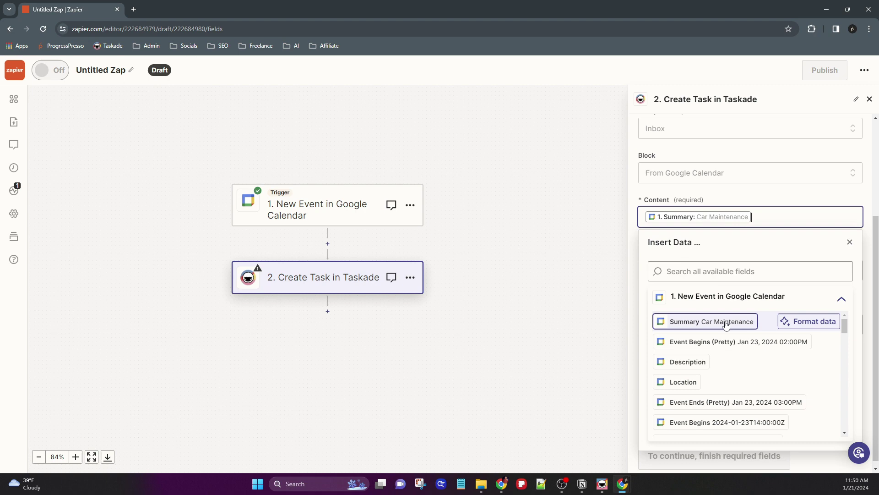
{"action": "left_click", "coordinate": [851, 243]}
- Map Start Date to Event Begins (Pretty) and End Date to Event Ends (Pretty), then confirm
{"action": "left_click", "coordinate": [687, 274]}
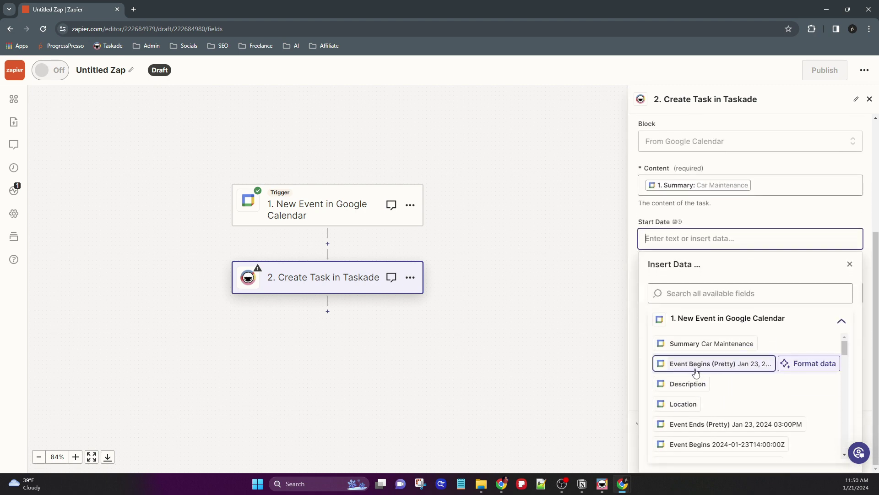
{"action": "left_click", "coordinate": [706, 364]}
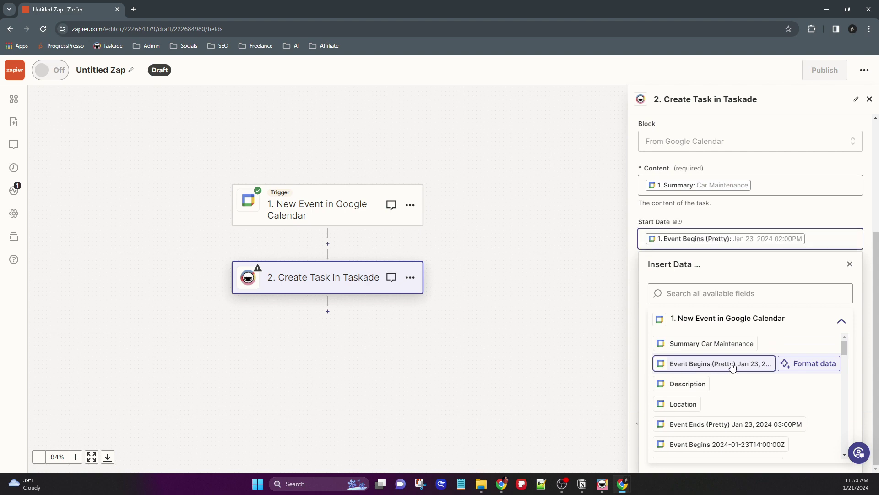
{"action": "left_click", "coordinate": [832, 213]}
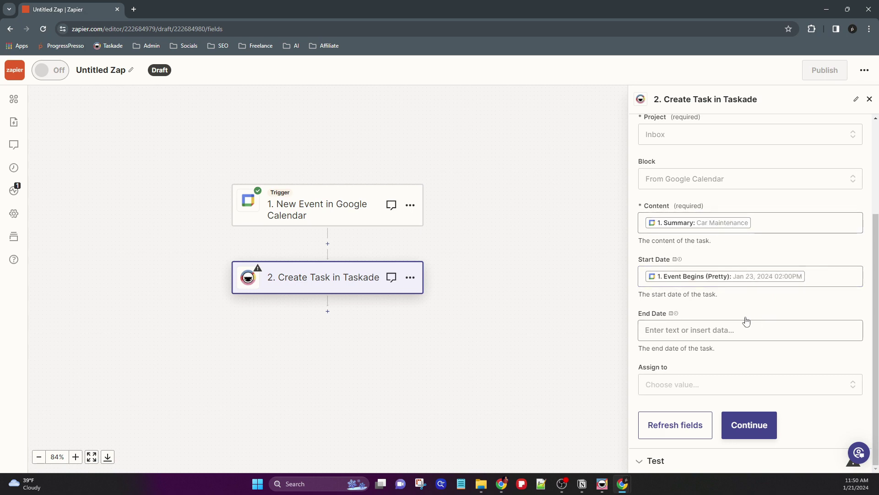
{"action": "left_click", "coordinate": [689, 326]}
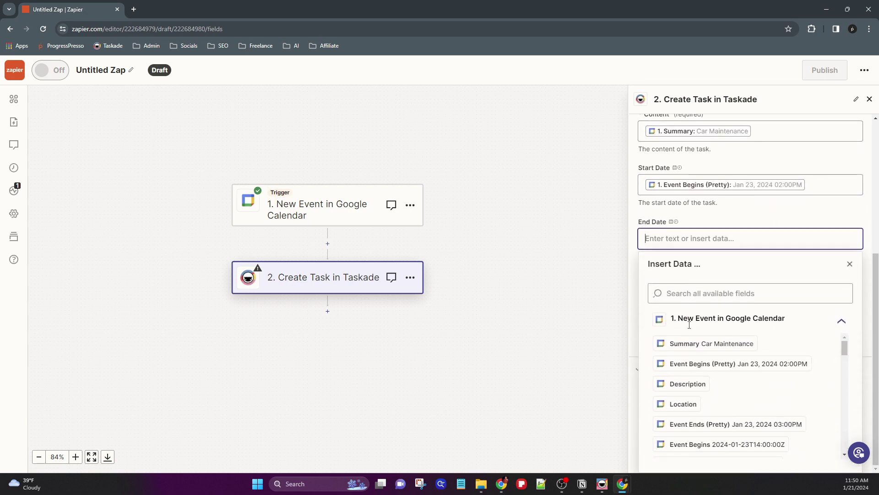
{"action": "scroll", "coordinate": [757, 418], "scroll_direction": "down", "scroll_amount": 1}
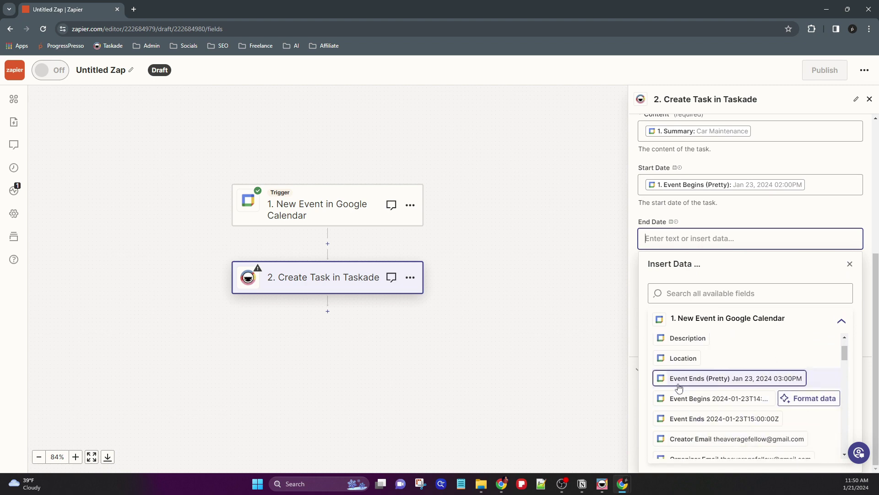
{"action": "left_click", "coordinate": [679, 379]}
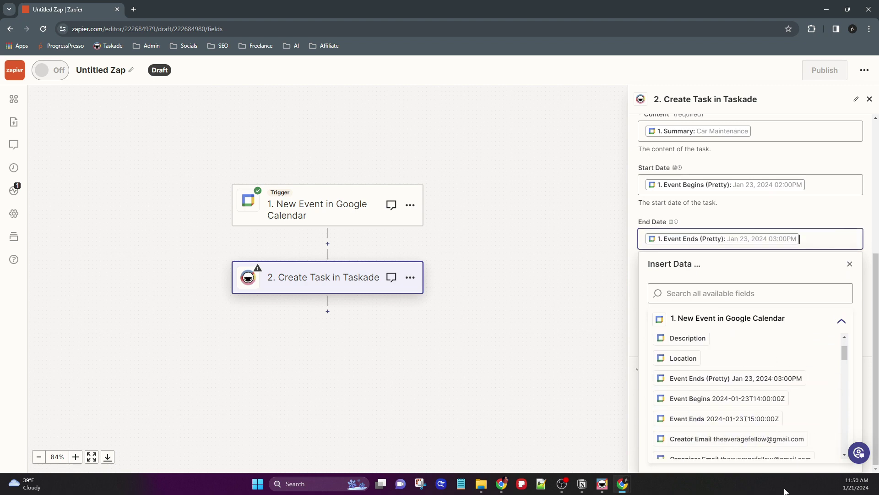
{"action": "left_click", "coordinate": [806, 215]}
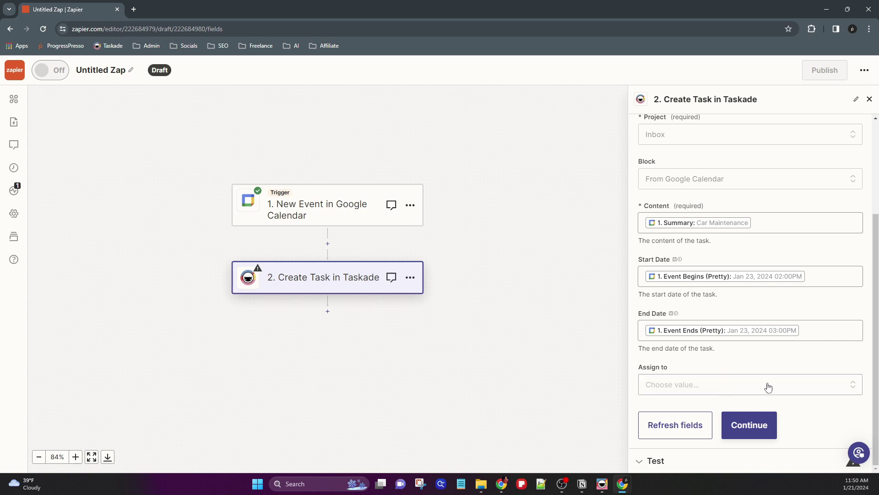
{"action": "left_click", "coordinate": [748, 424]}
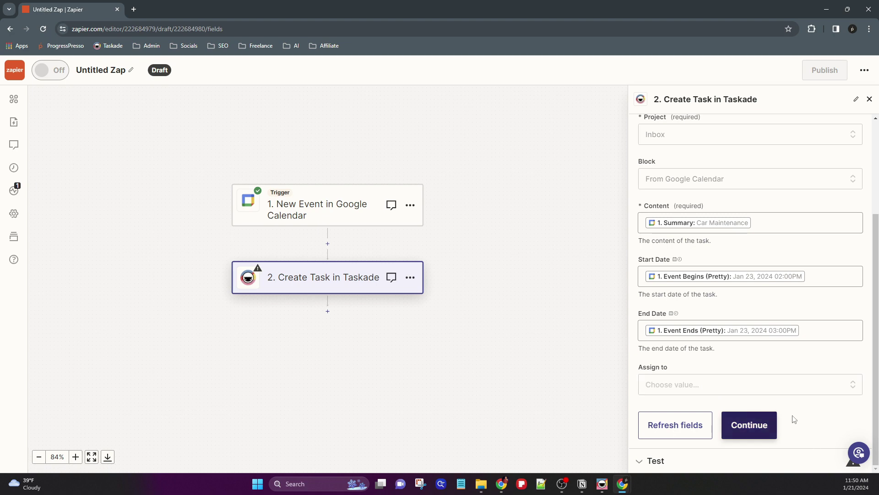
{"action": "left_click", "coordinate": [738, 425]}
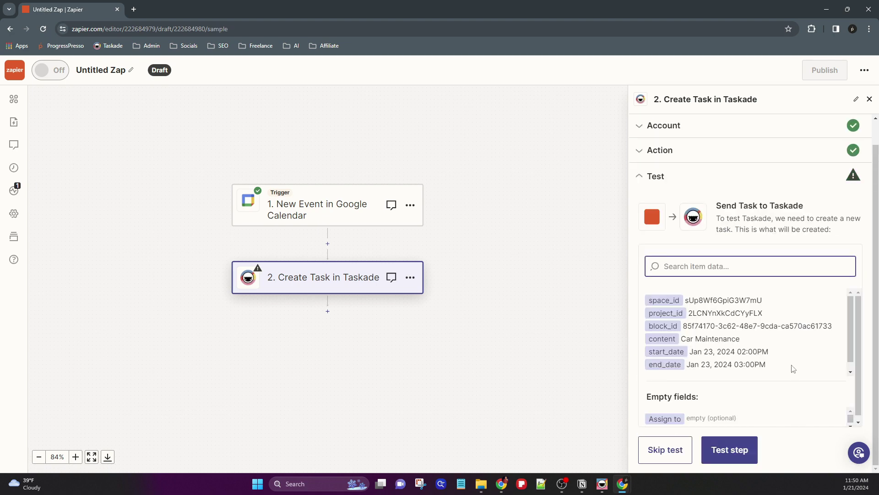
- Test the Taskade step so a sample task is sent to Taskade, confirming success
{"action": "left_click", "coordinate": [732, 455]}
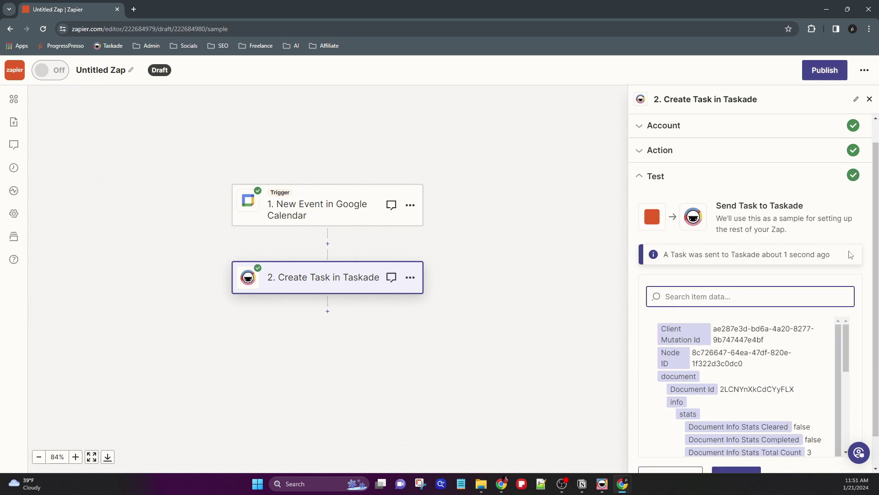
{"action": "left_click_drag", "start_coordinate": [662, 259], "coordinate": [835, 256]}
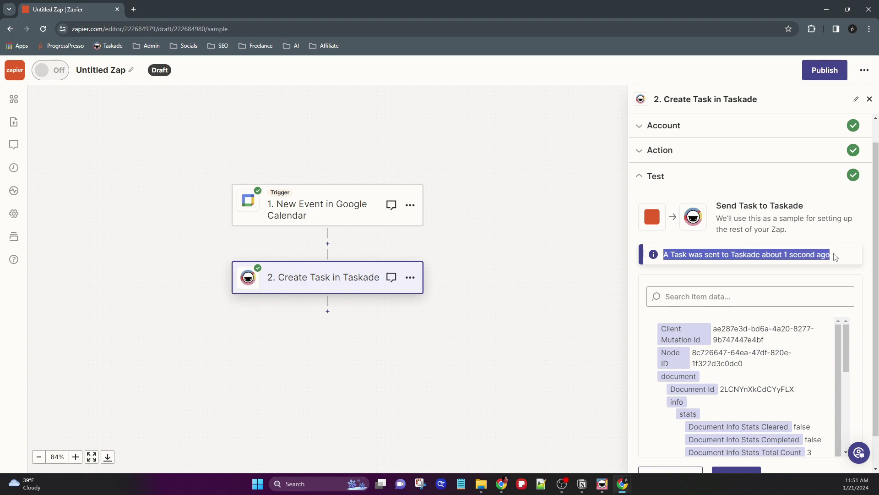
- Check Taskade's Inbox for the new Car Maintenance test task under From Google Calendar
{"action": "left_click", "coordinate": [602, 485]}
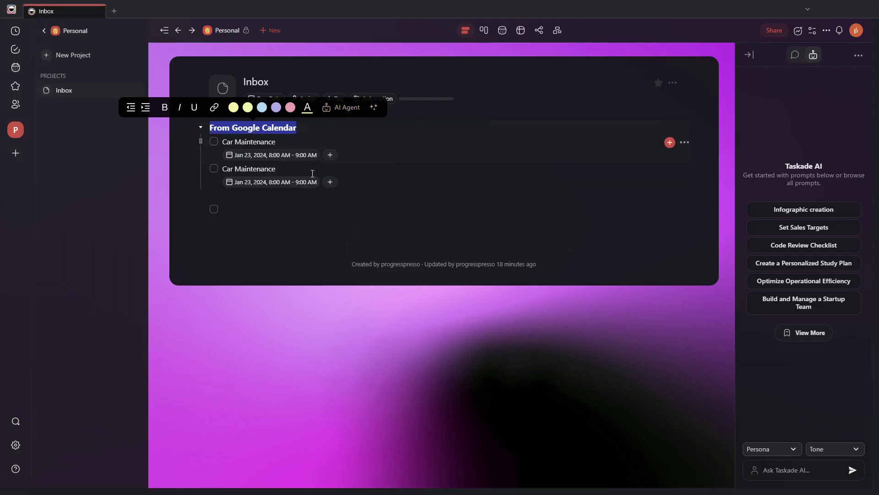
{"action": "left_click", "coordinate": [291, 209]}
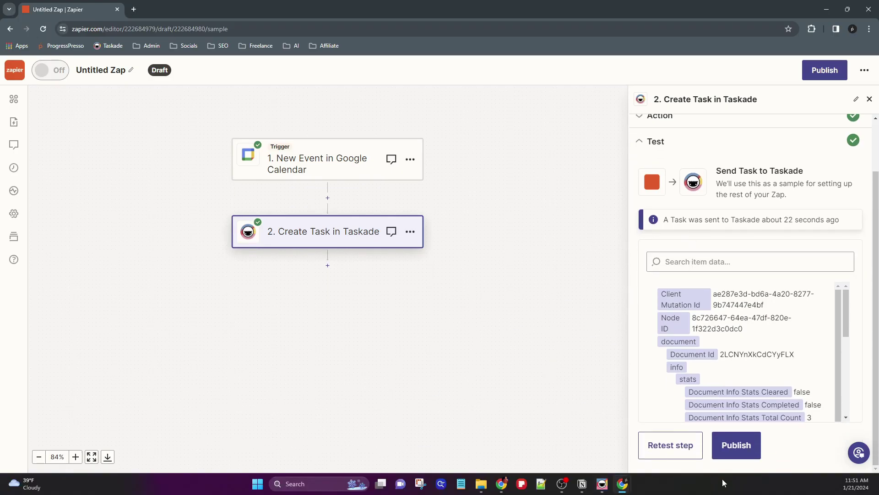
- Publish the Zap so it goes live on the Zaps list
{"action": "left_click", "coordinate": [738, 447]}
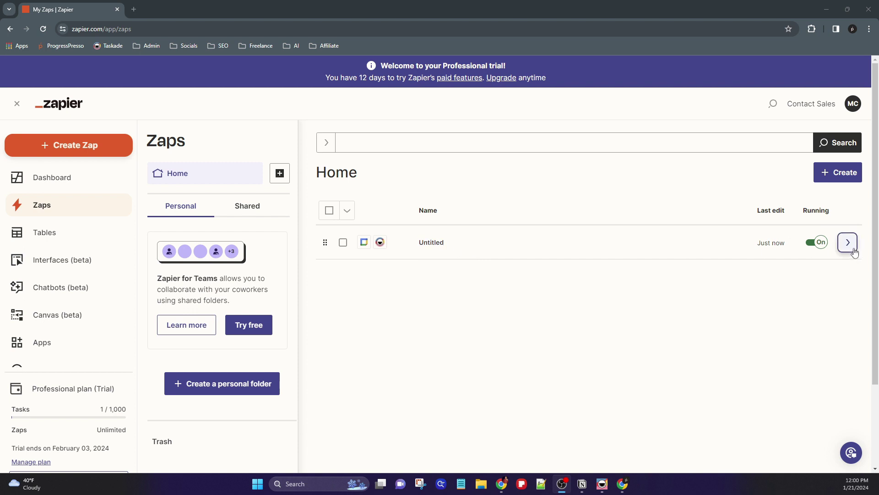
- Rename the Untitled Zap to 'Google Calendar - Taskade' in its details panel, fixing the typo
{"action": "left_click", "coordinate": [853, 251]}
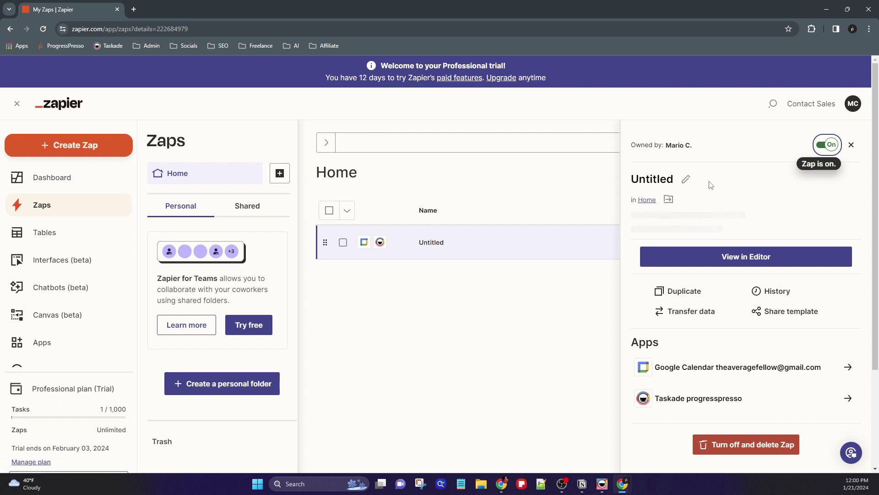
{"action": "left_click", "coordinate": [685, 183]}
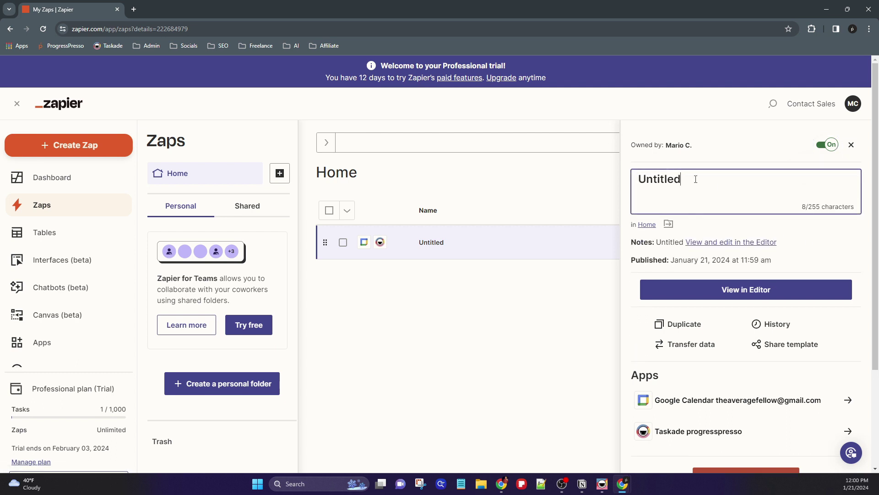
{"action": "left_click_drag", "start_coordinate": [694, 180], "coordinate": [594, 185]}
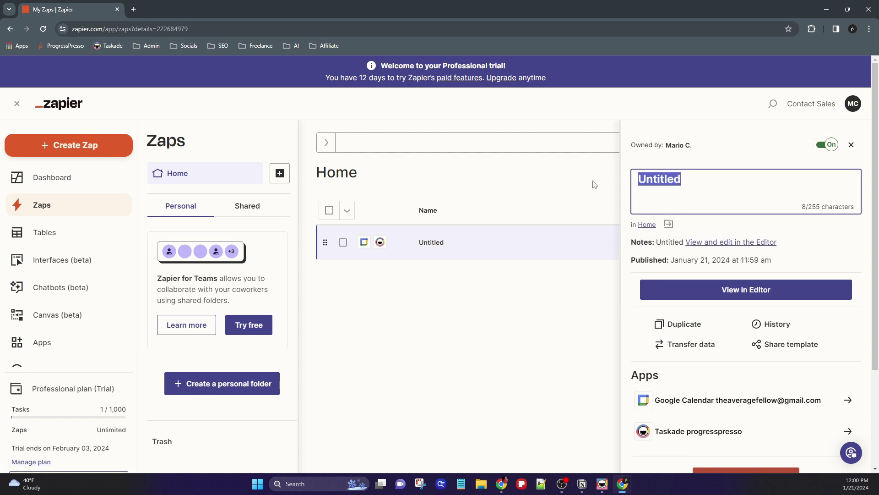
{"action": "type", "text": "Coogle Ca"}
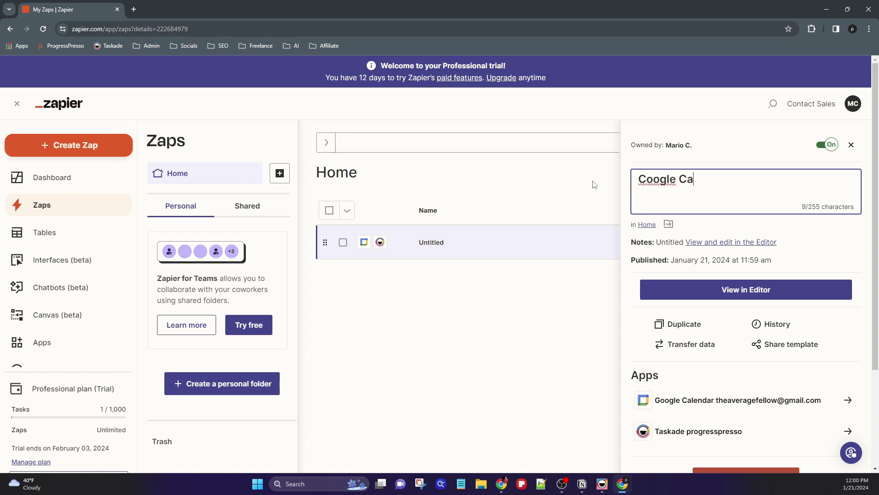
{"action": "type", "text": "lendar - Taskade"}
{"action": "left_click", "coordinate": [644, 180]}
{"action": "key", "text": "BackSpace"}
{"action": "type", "text": "G"}
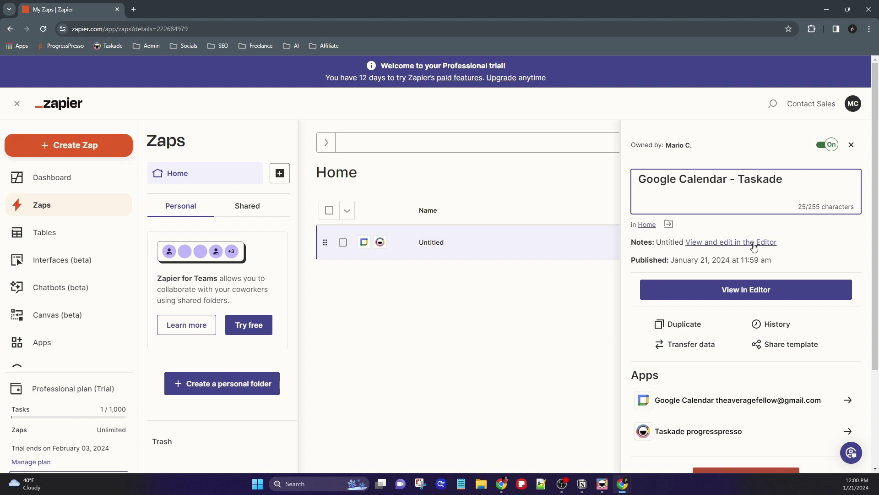
{"action": "left_click", "coordinate": [851, 144]}
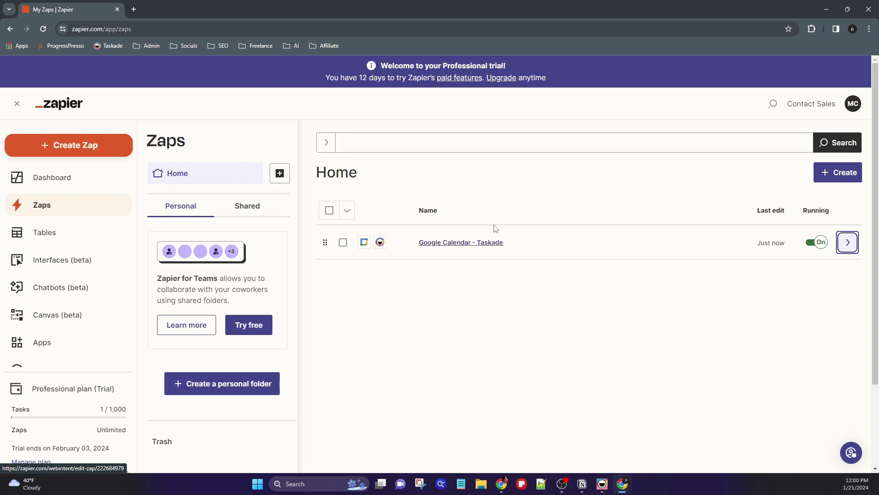
{"action": "mouse_move", "coordinate": [496, 491]}
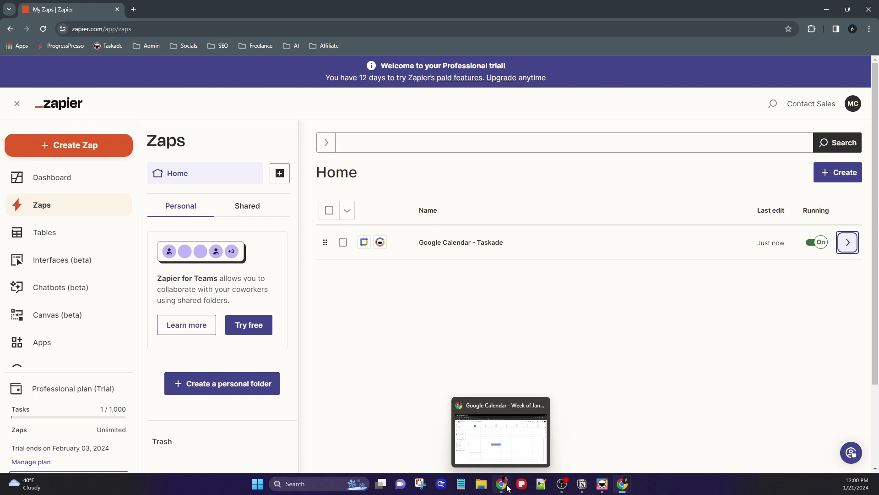
- Add a call event with a contact on Friday, January 26, 9–10:30am, and save it
{"action": "left_click", "coordinate": [504, 487]}
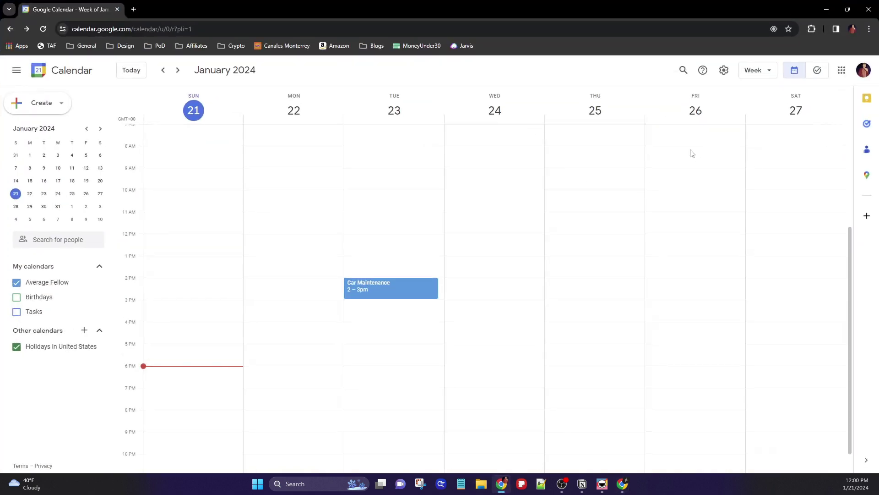
{"action": "left_click", "coordinate": [683, 176]}
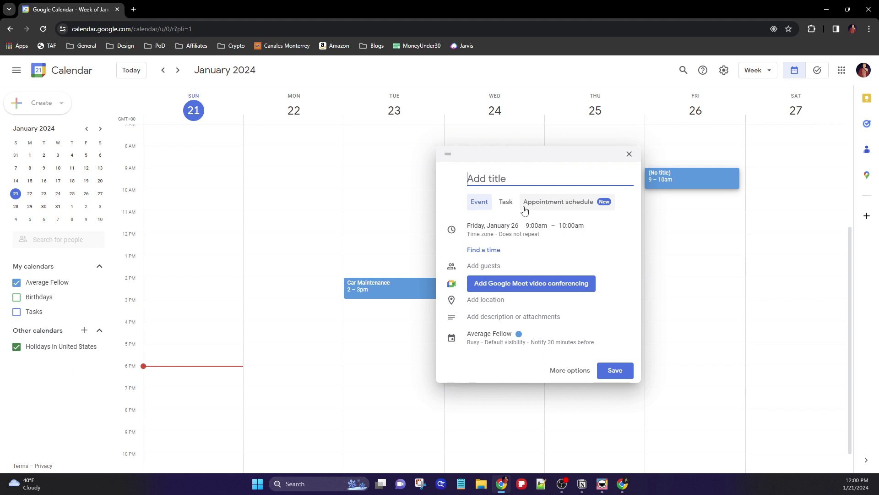
{"action": "type", "text": "Call with Lucy"}
{"action": "left_click", "coordinate": [573, 226]}
{"action": "left_click", "coordinate": [590, 301]}
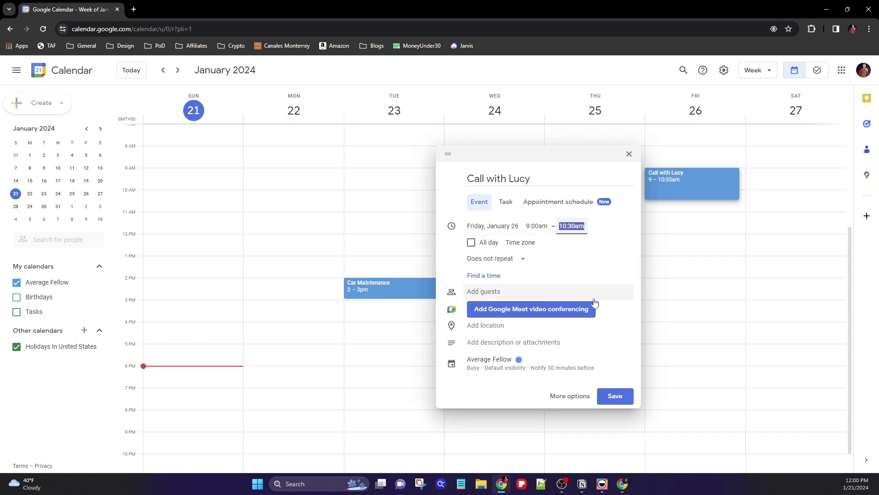
{"action": "left_click", "coordinate": [611, 396]}
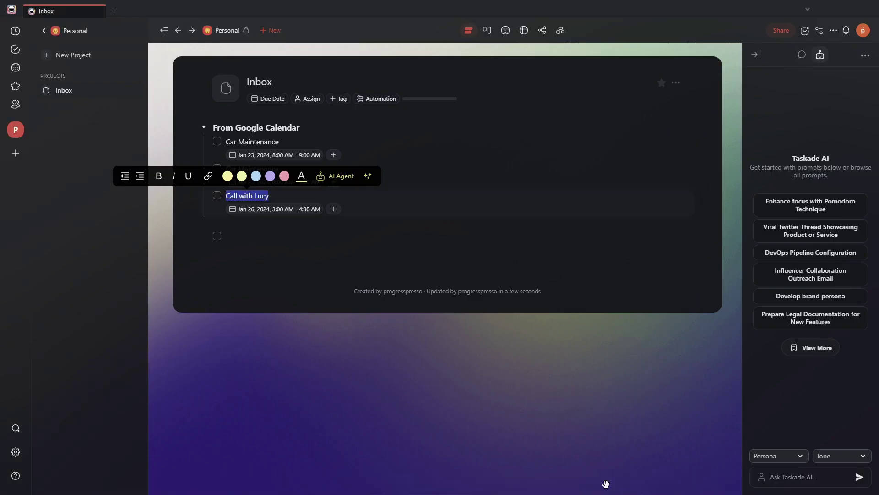
{"action": "left_click", "coordinate": [602, 484]}
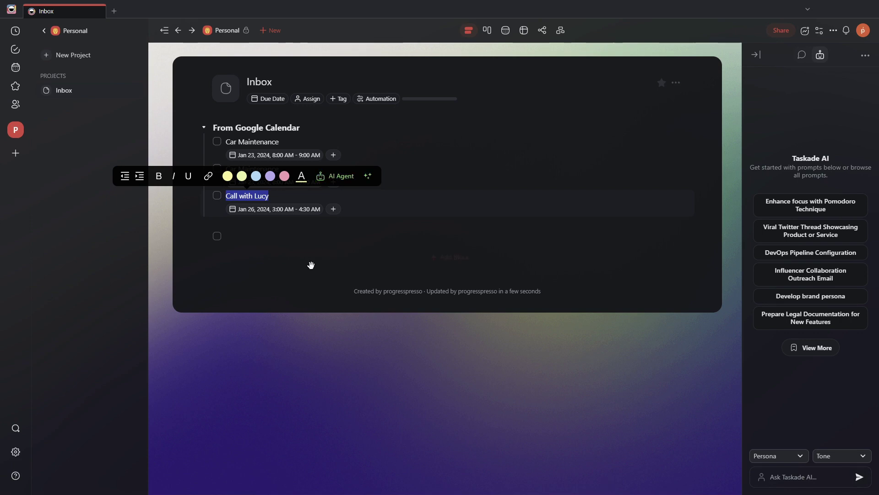
- Confirm the call task dated Jan 26, 3:00–4:30 AM in Taskade, then return to Google Calendar
{"action": "left_click", "coordinate": [251, 266]}
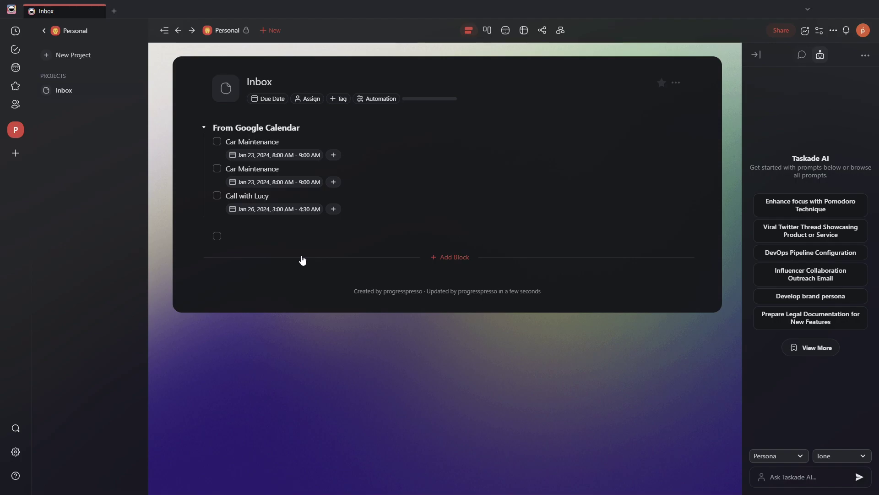
{"action": "key", "text": "alt+Tab"}
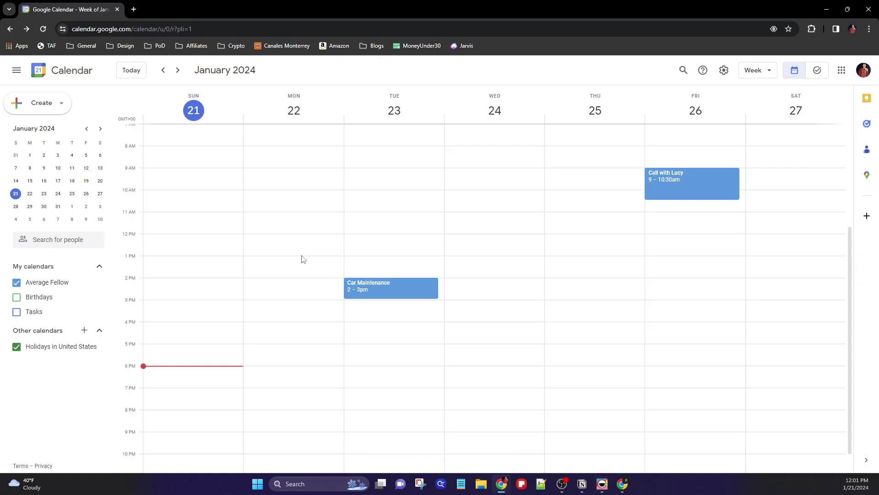
- Compare Taskade and Google Calendar, then minimize Chrome to leave Taskade's Inbox showing
{"action": "key", "text": "alt+Tab"}
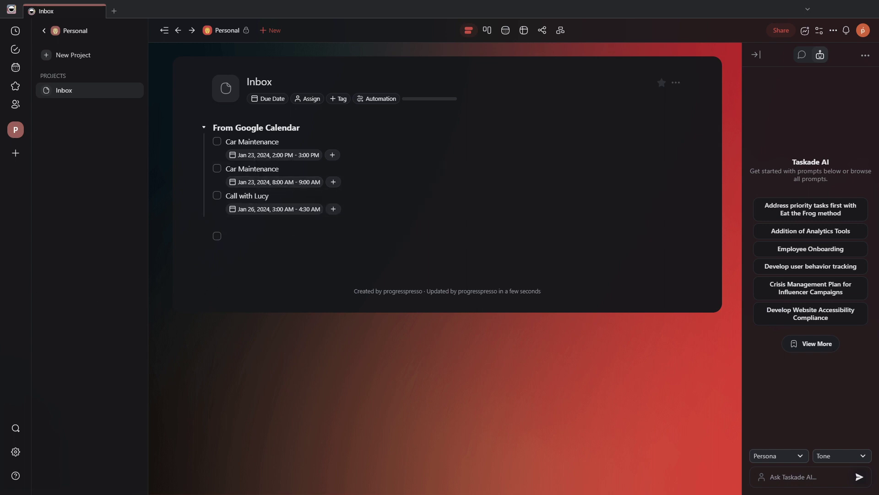
{"action": "key", "text": "alt+Tab"}
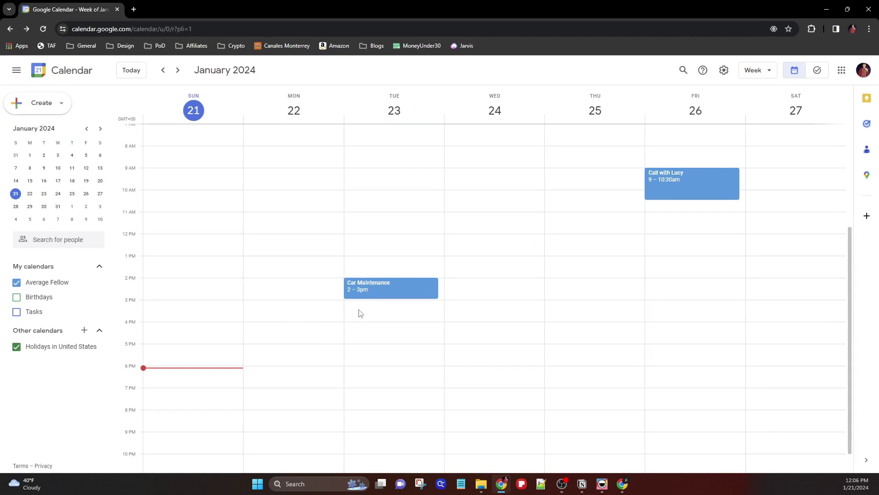
{"action": "left_click", "coordinate": [827, 9]}
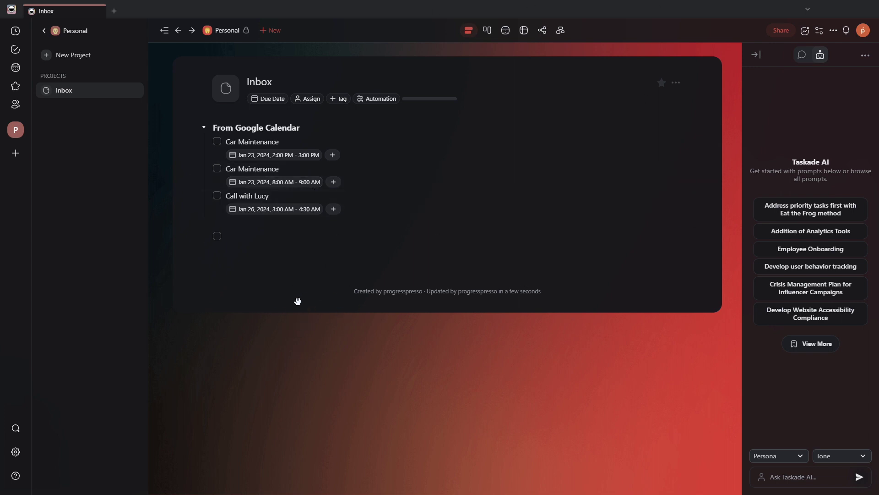
{"action": "left_click", "coordinate": [295, 186]}
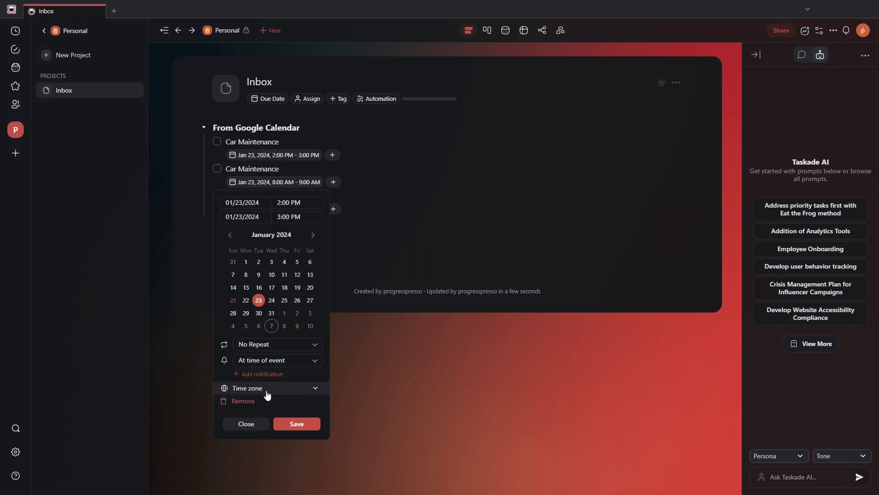
{"action": "left_click", "coordinate": [242, 389]}
{"action": "left_click", "coordinate": [142, 402]}
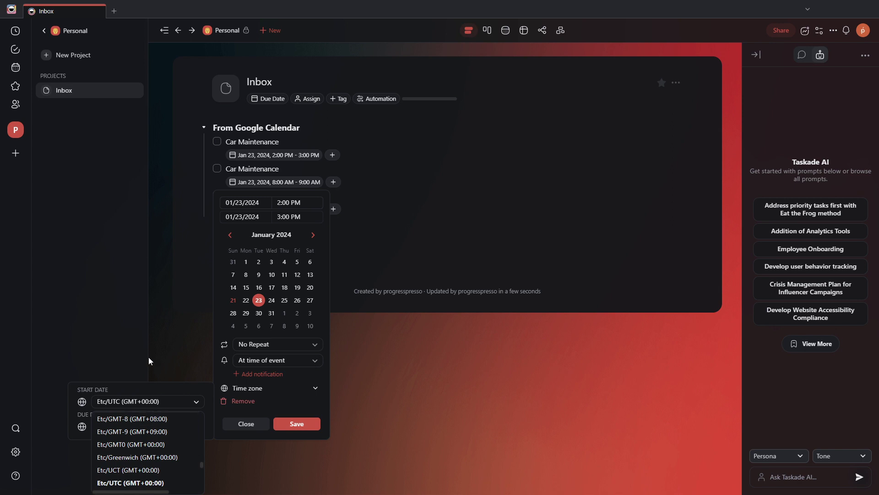
{"action": "left_click", "coordinate": [457, 244]}
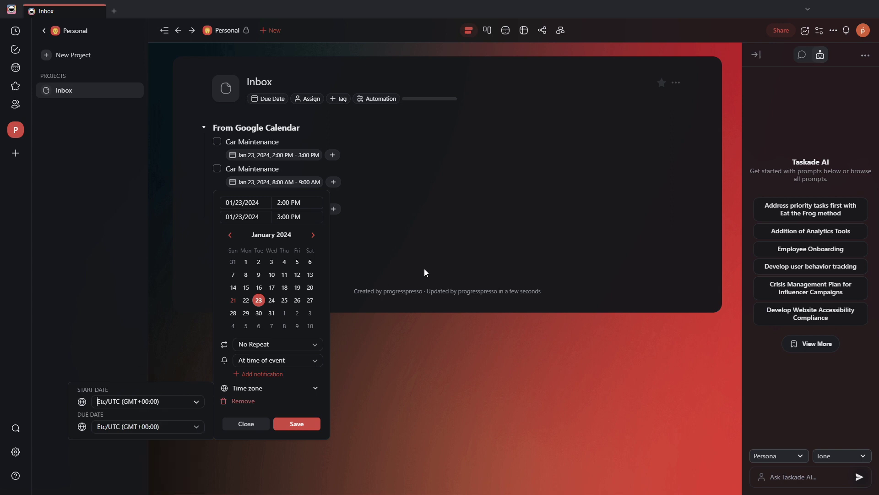
{"action": "left_click", "coordinate": [254, 425]}
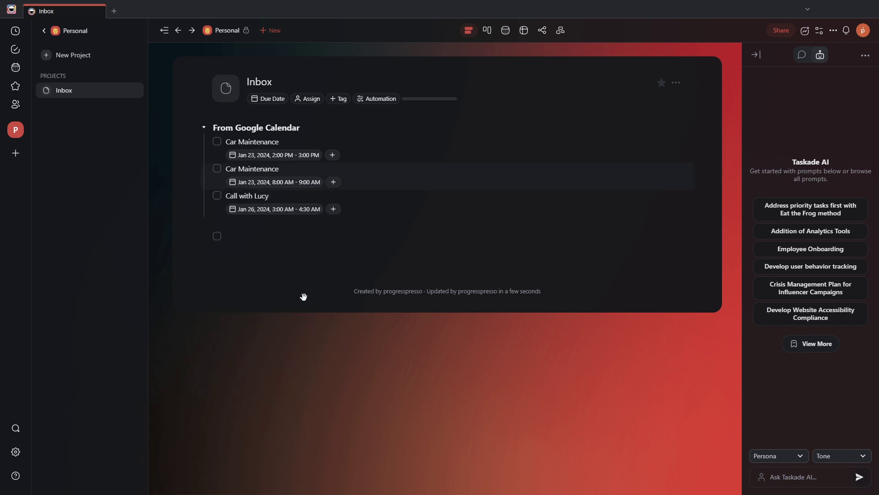